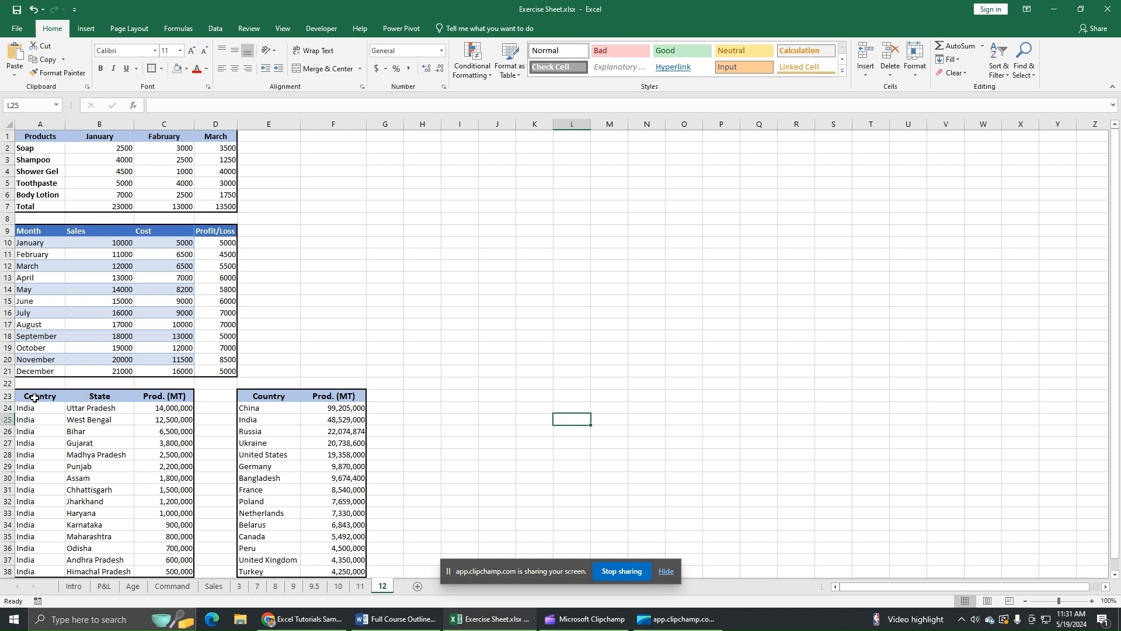
- Insert a filled map chart from the State and Prod. (MT) columns, B23:C38
drag(36, 398, 167, 571)
click(106, 467)
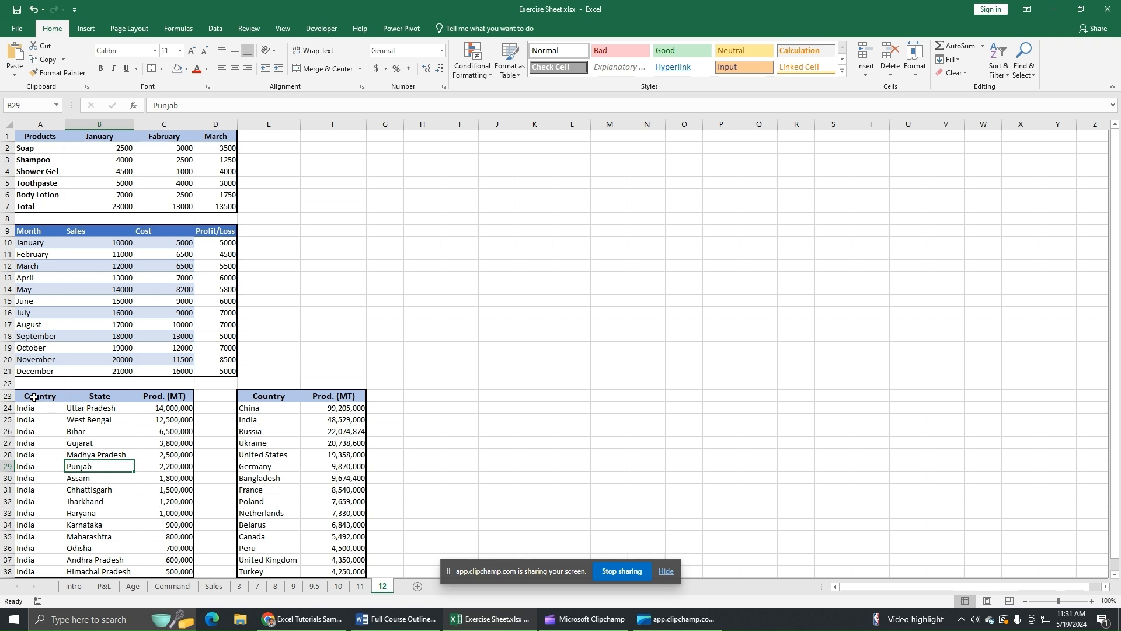
drag(35, 397, 167, 572)
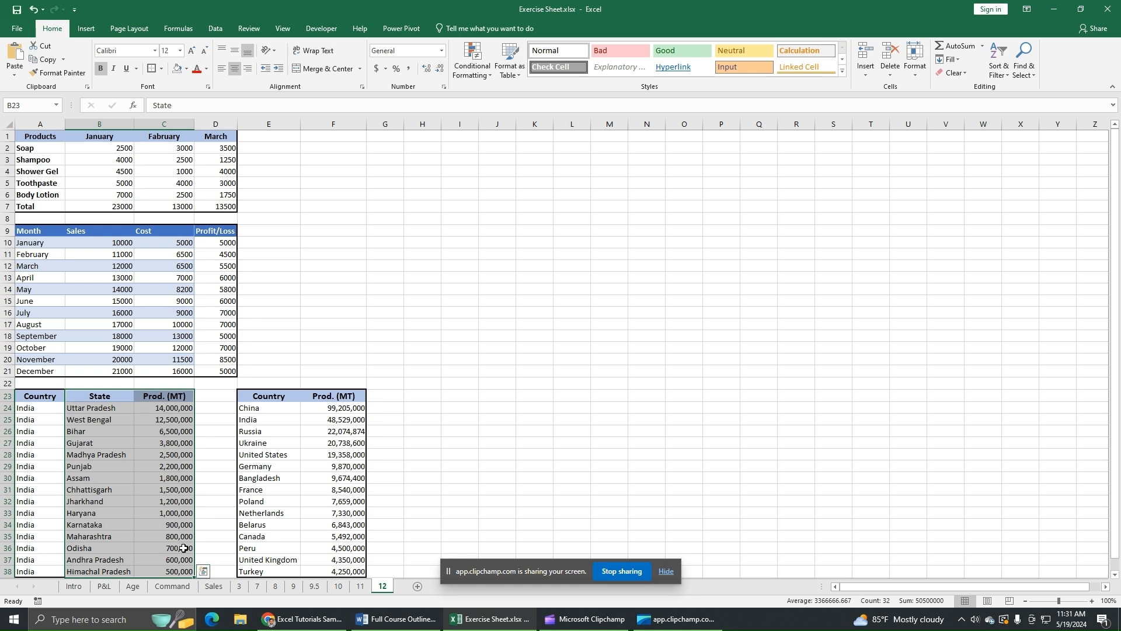
click(86, 28)
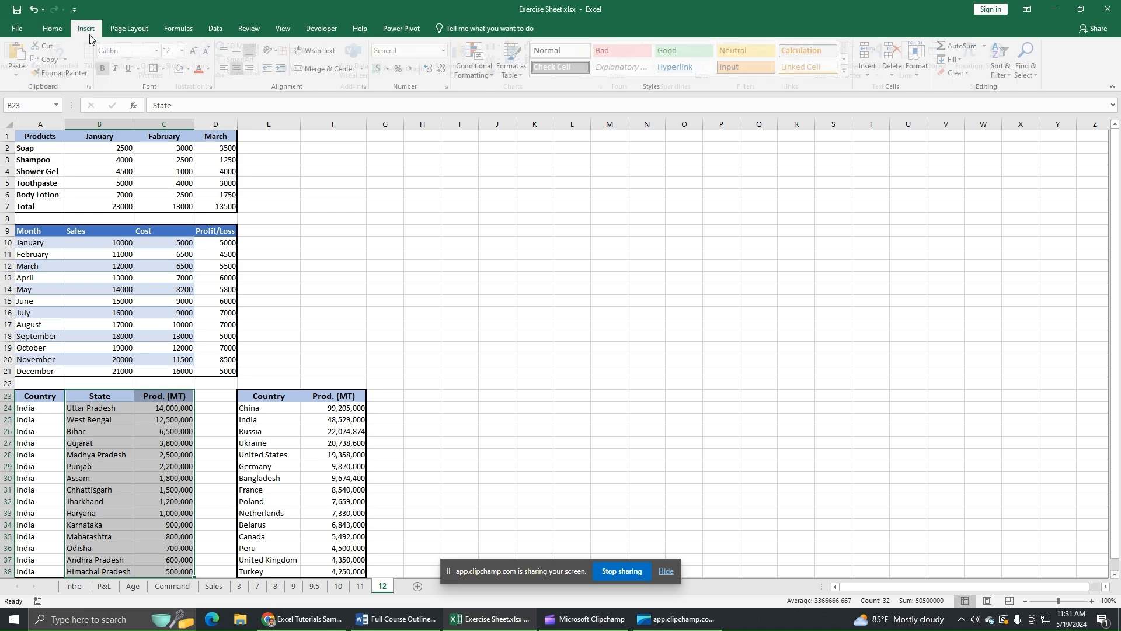
click(470, 74)
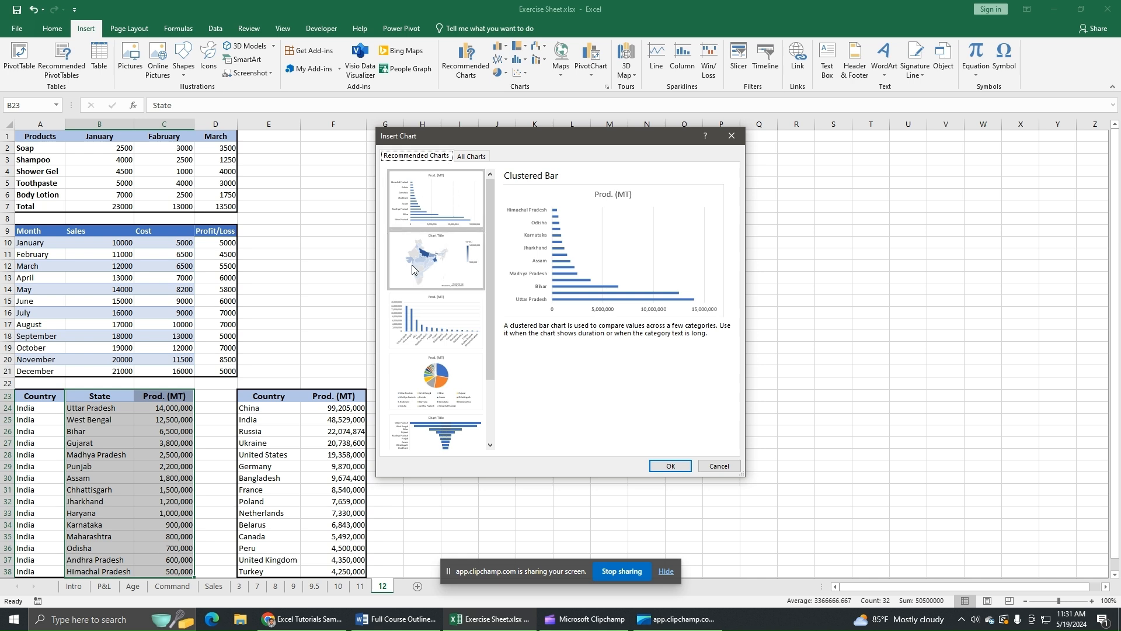
click(442, 266)
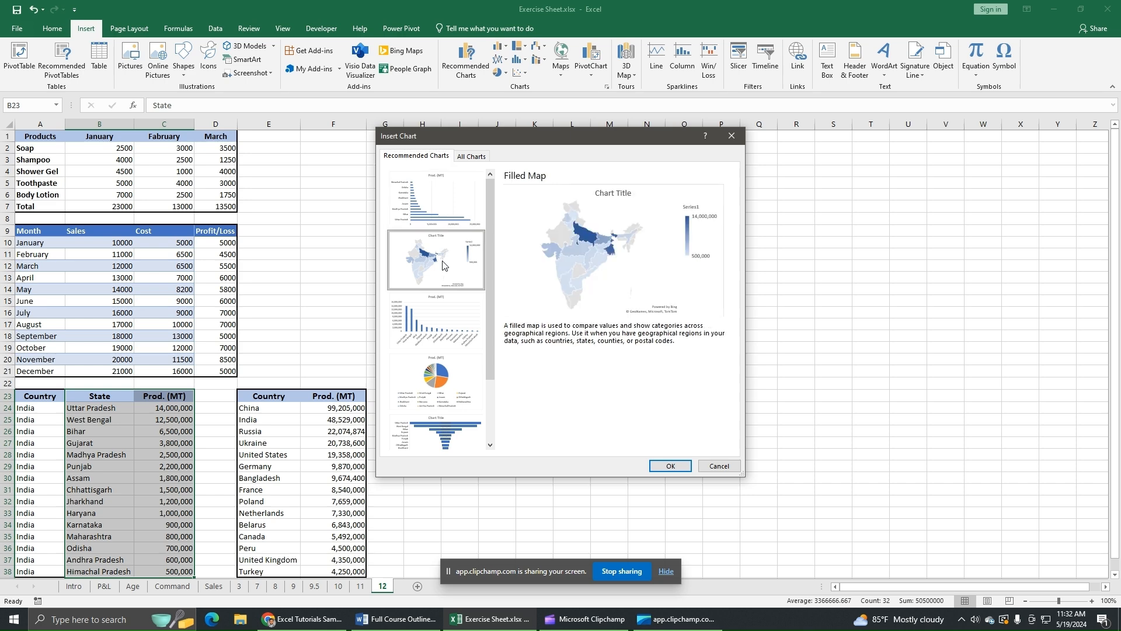
click(472, 156)
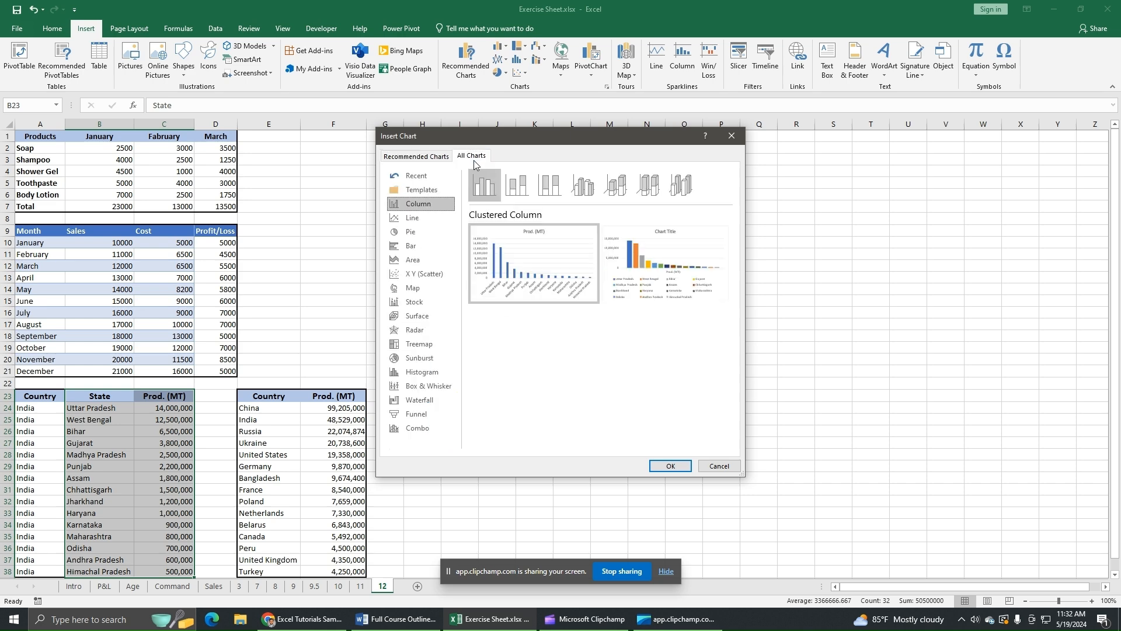
click(414, 288)
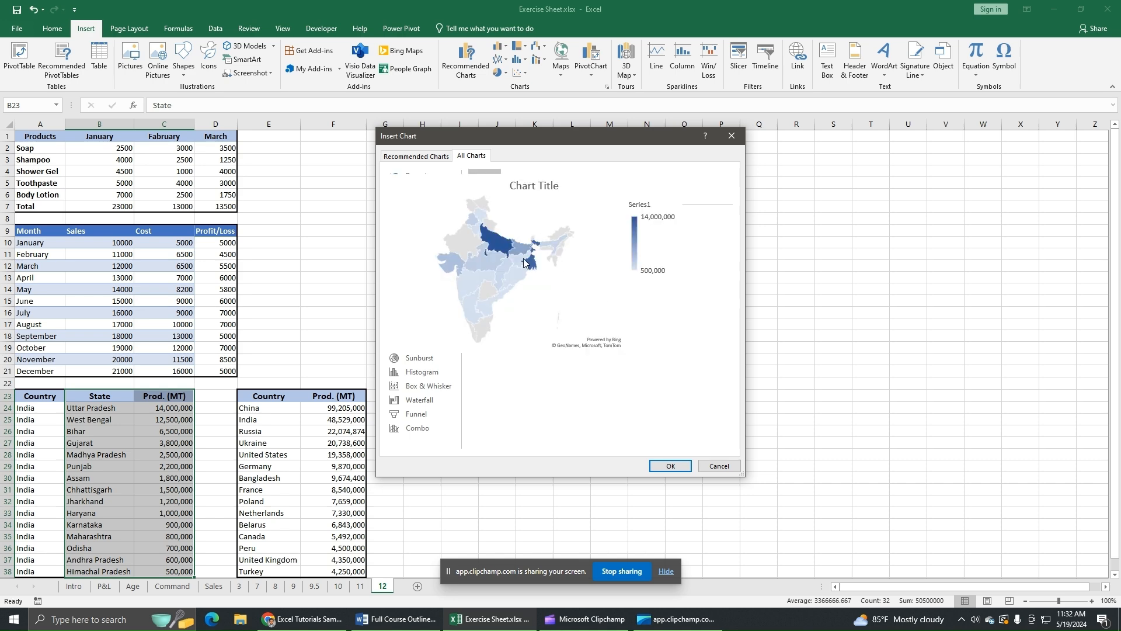
click(669, 465)
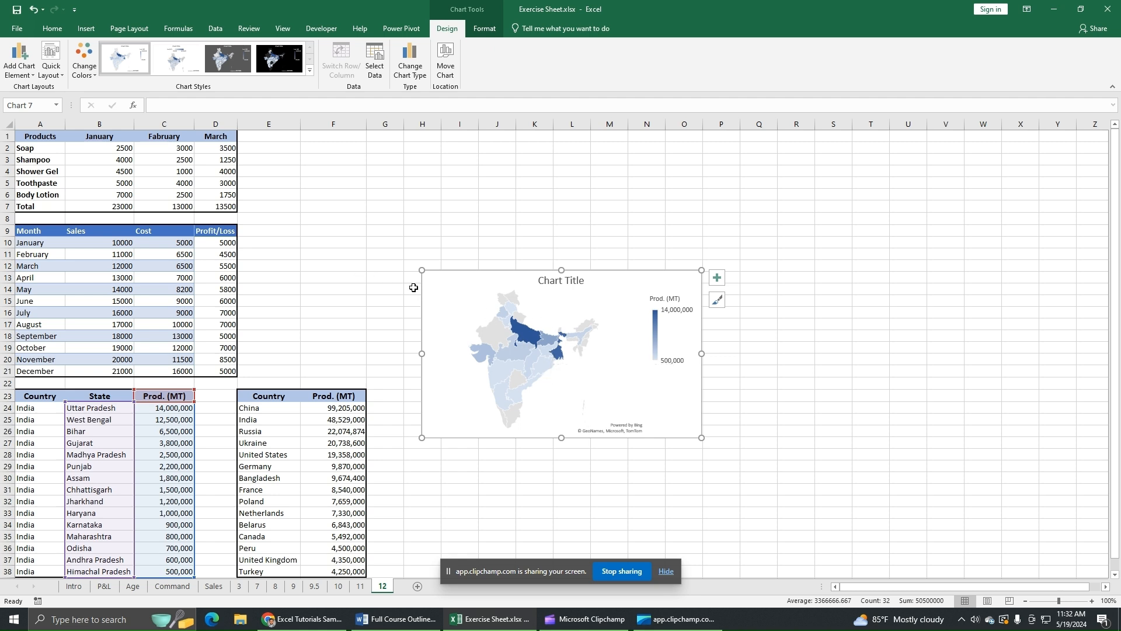
click(461, 294)
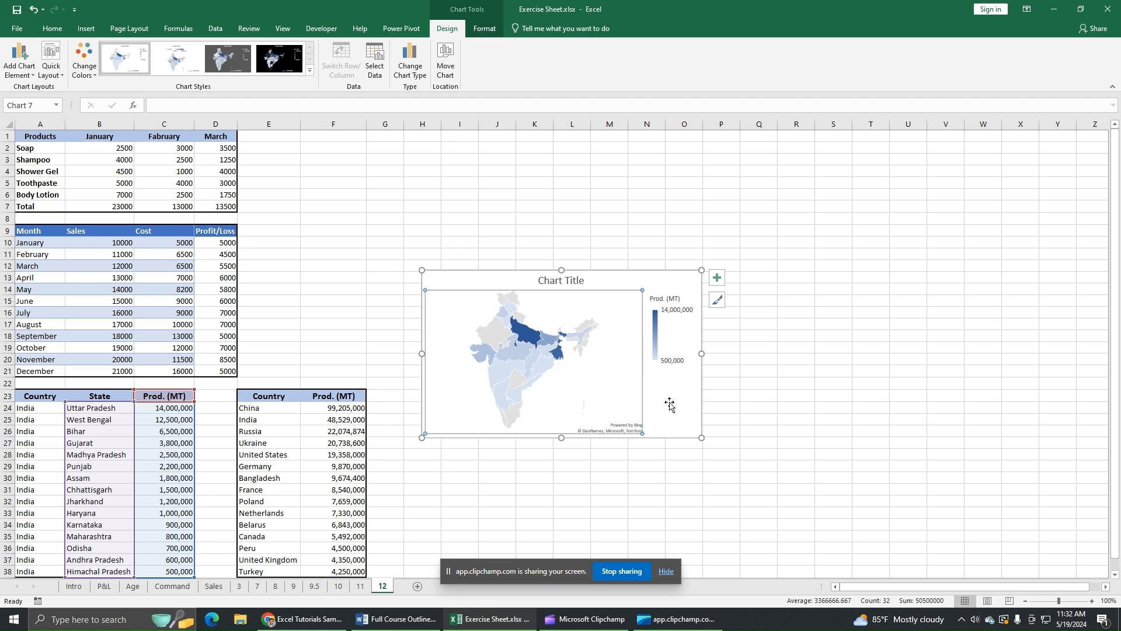
click(751, 409)
click(686, 411)
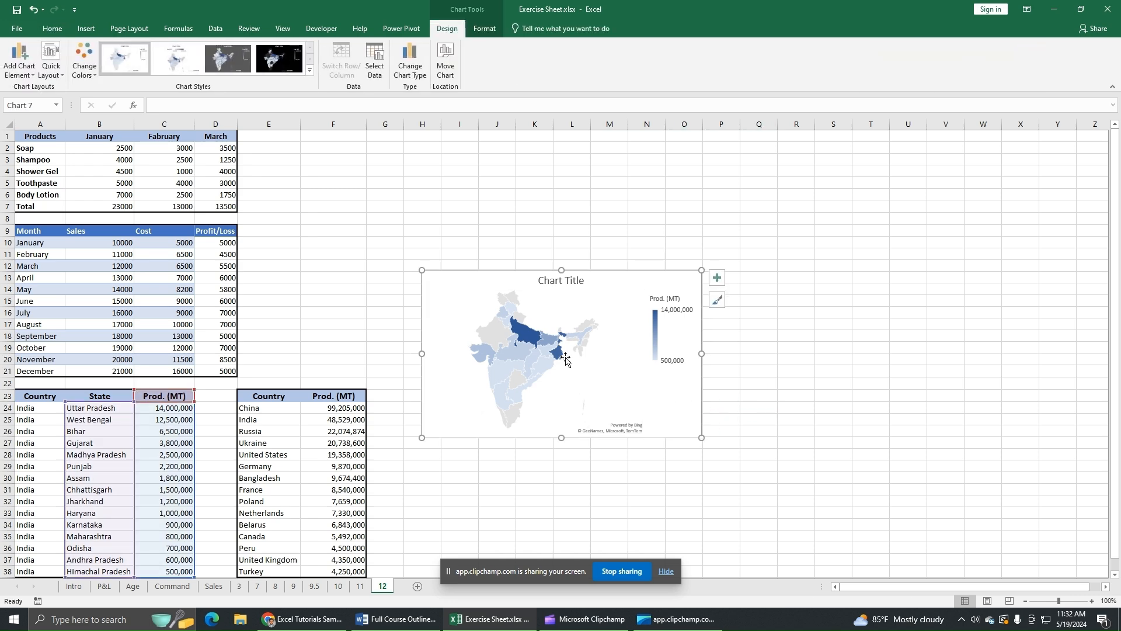
click(544, 350)
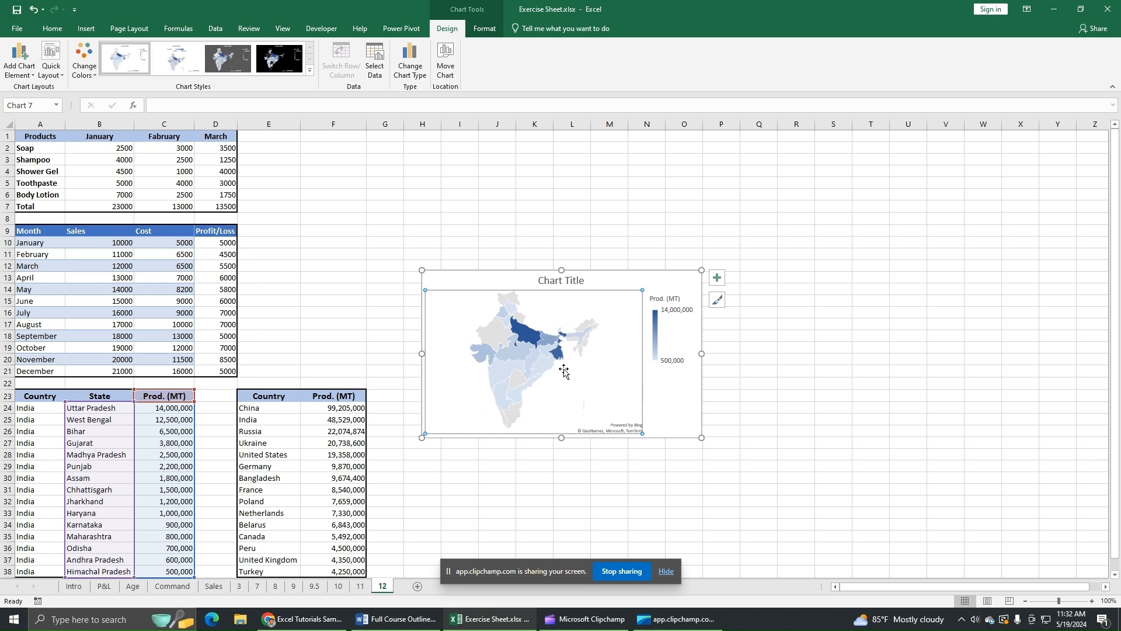
double_click(538, 308)
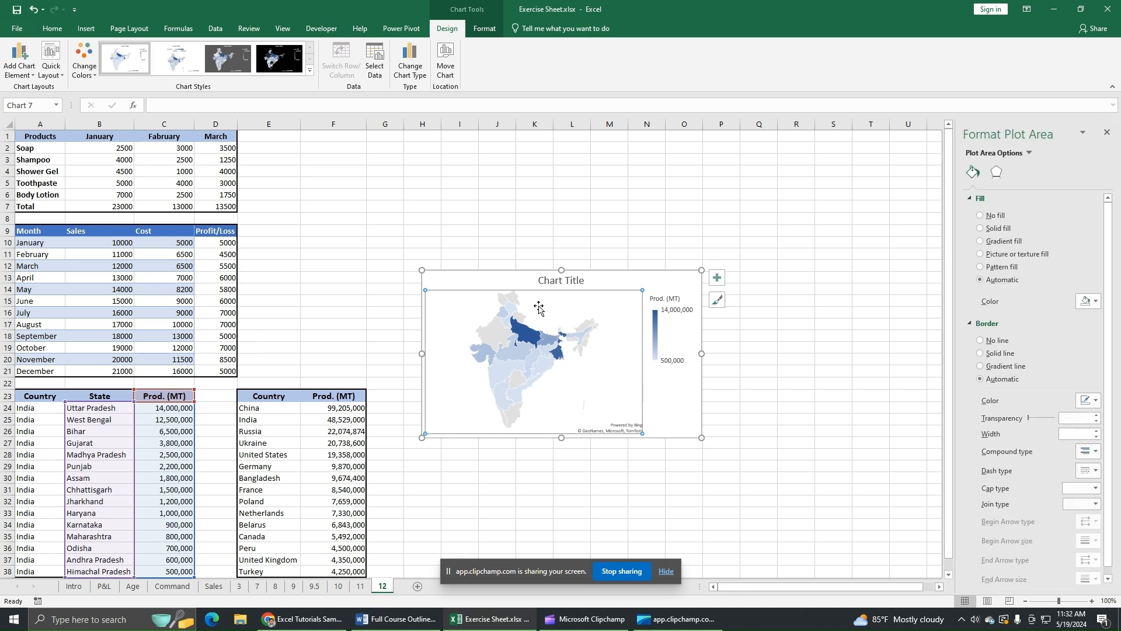
click(1107, 133)
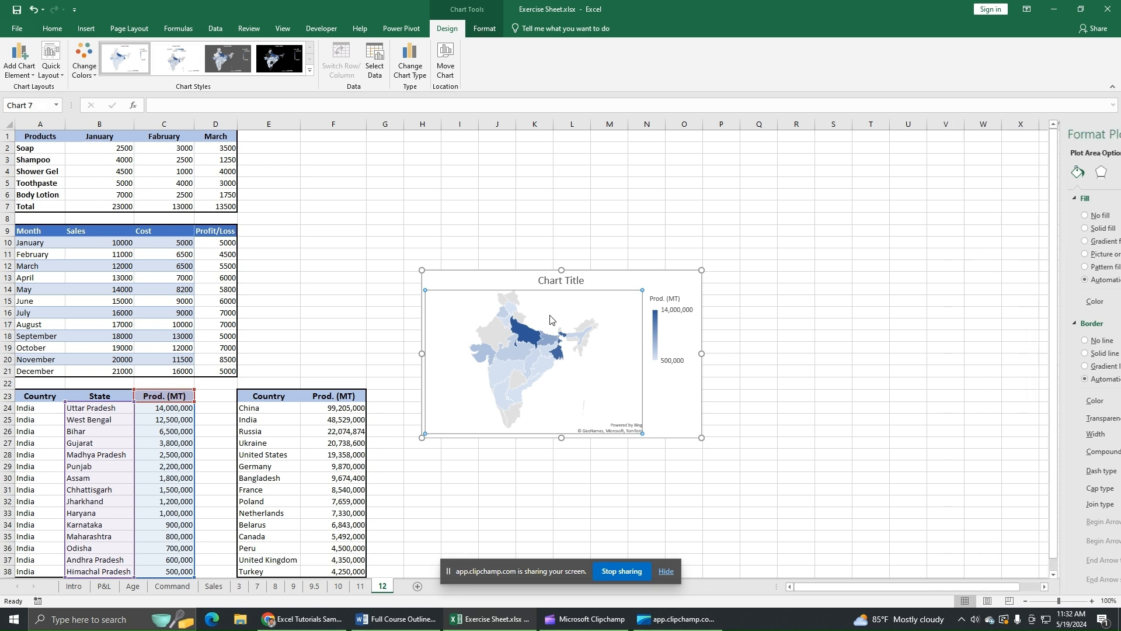
double_click(507, 359)
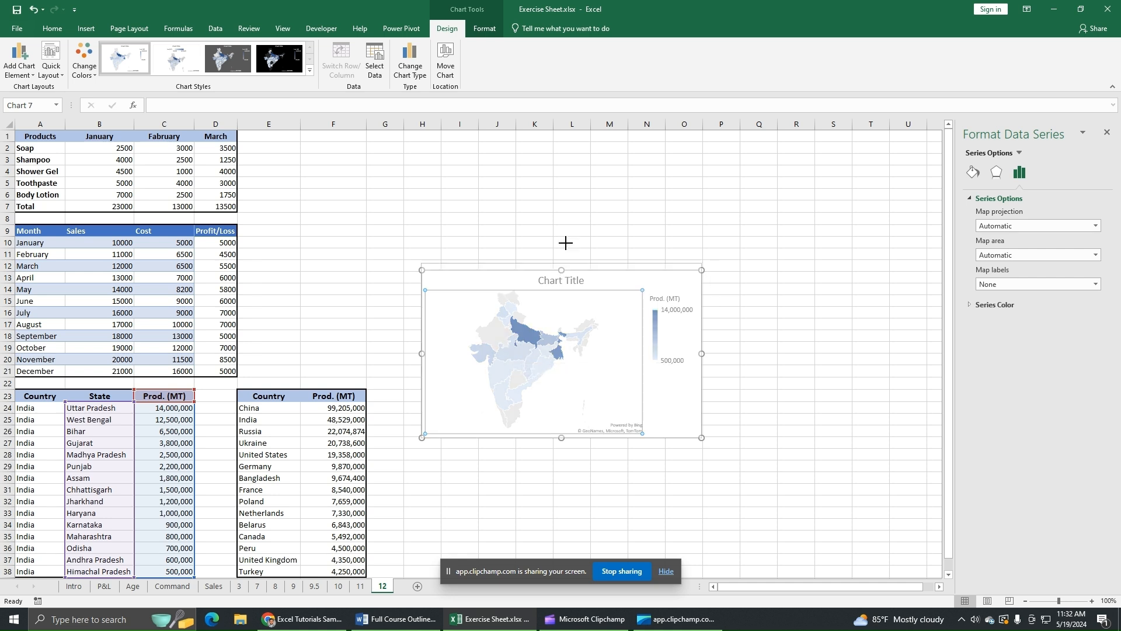
- Enlarge the map chart so it spans roughly columns H to T and rows 4 to 34
drag(565, 242, 562, 168)
drag(701, 302, 858, 302)
drag(640, 438, 645, 527)
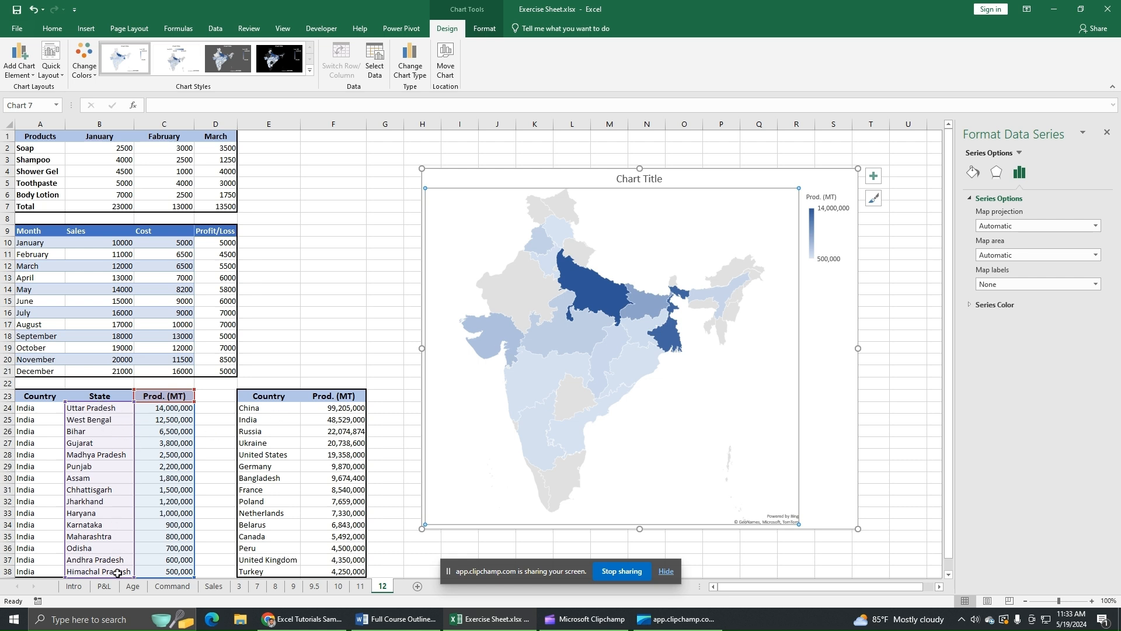
- Inspect the production values of individual states on the map and close the formatting pane
click(574, 358)
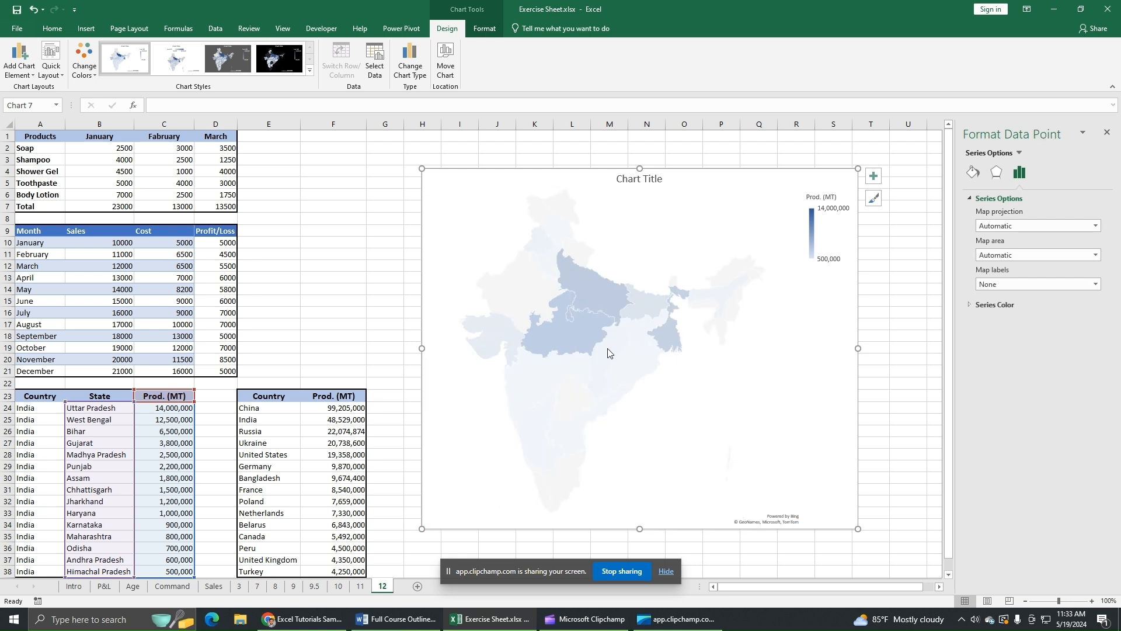
click(696, 402)
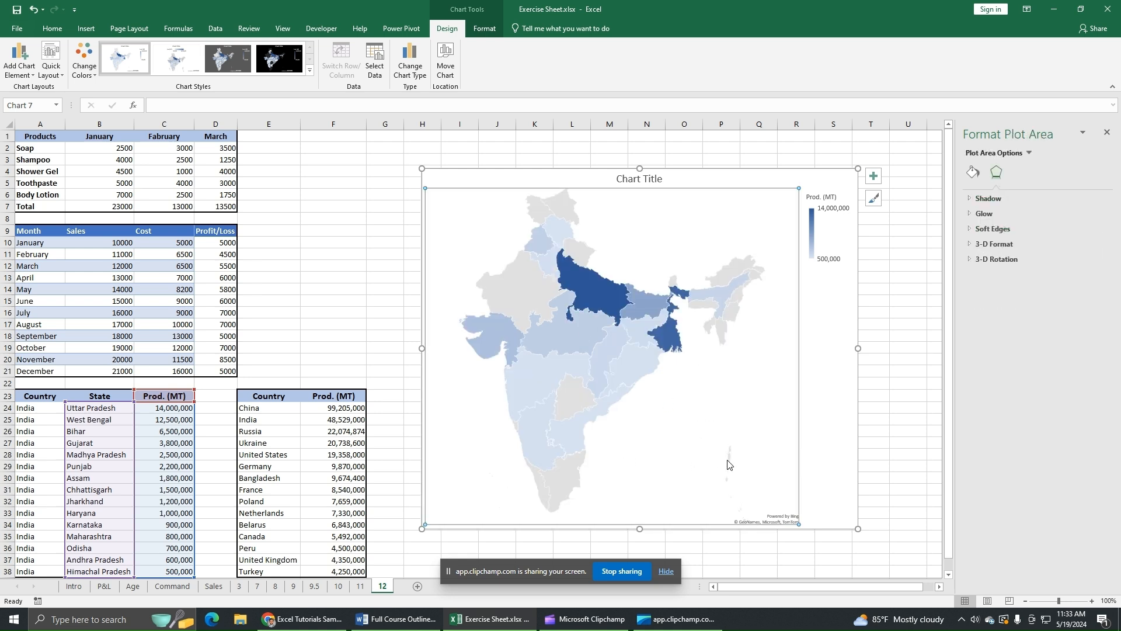
mouse_move(530, 377)
mouse_move(559, 341)
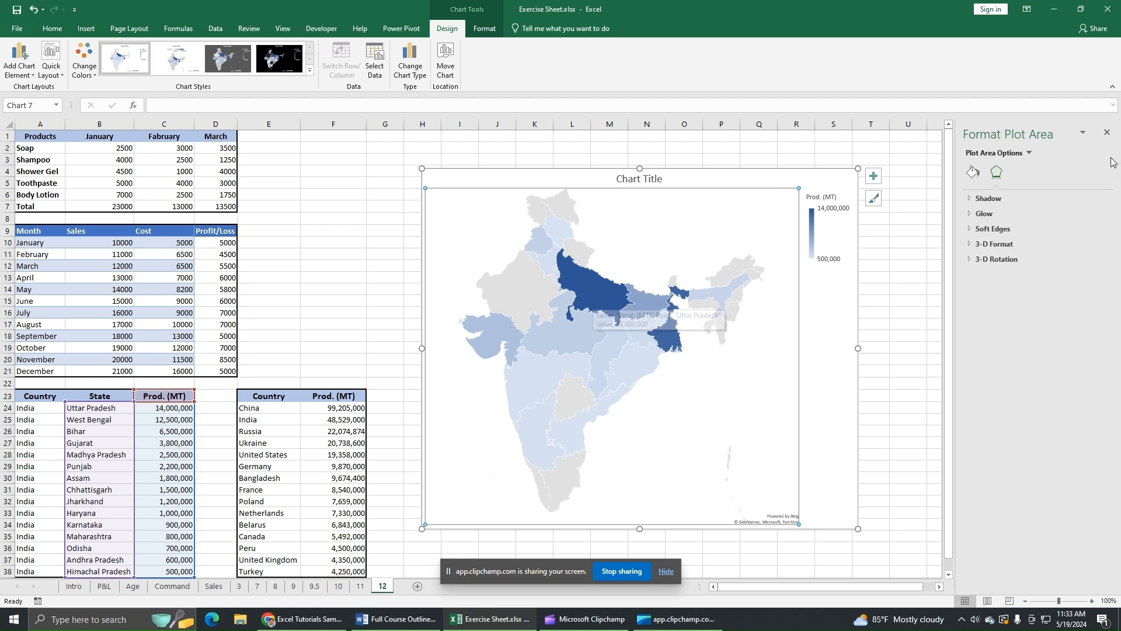
click(1106, 131)
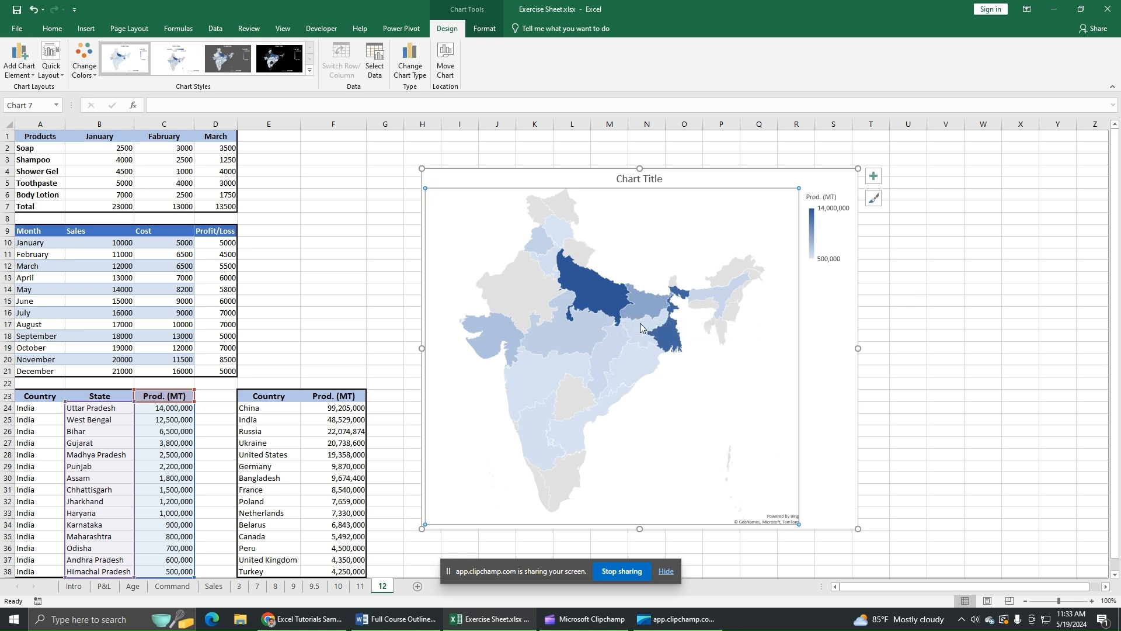
- Set the map labels of the Prod. (MT) series to Show all and inspect the labelled states
double_click(589, 297)
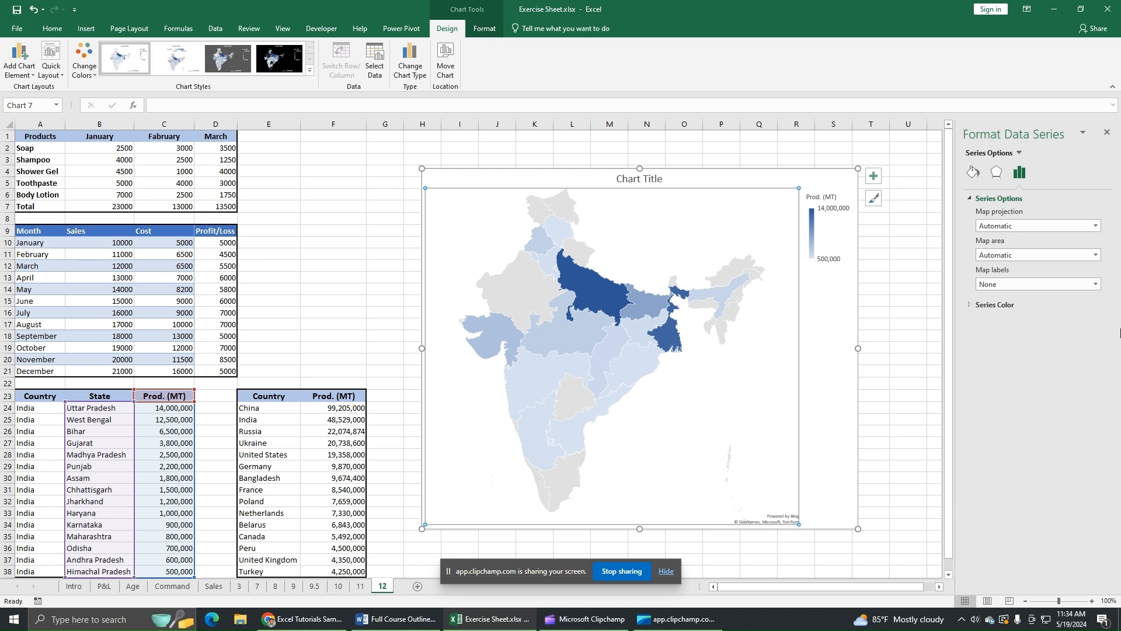
click(1010, 285)
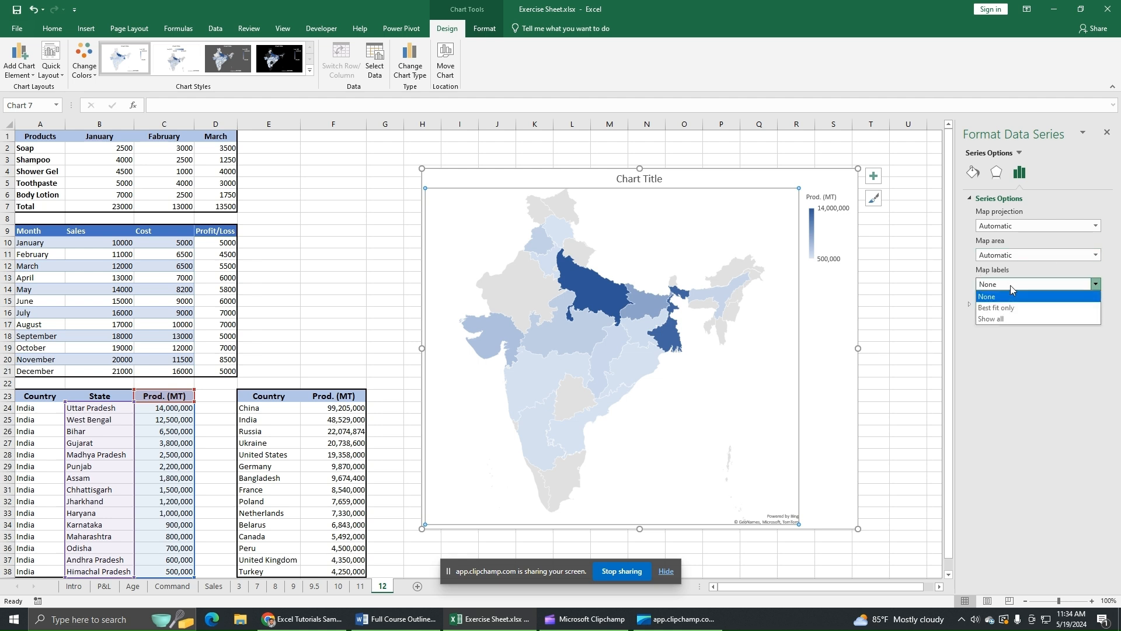
click(997, 318)
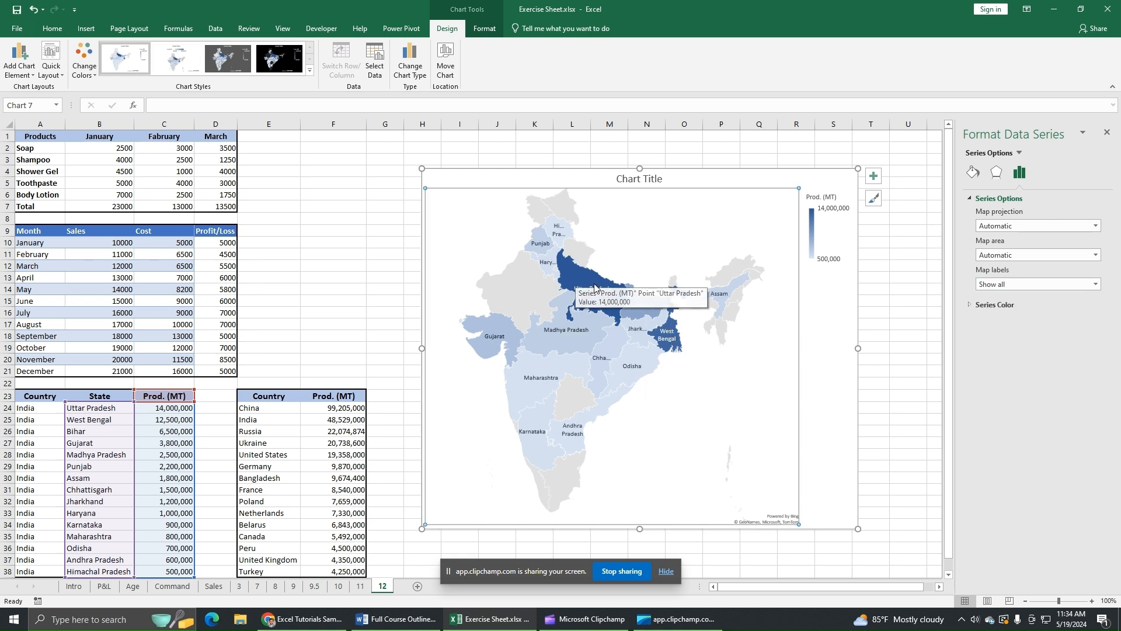
mouse_move(604, 292)
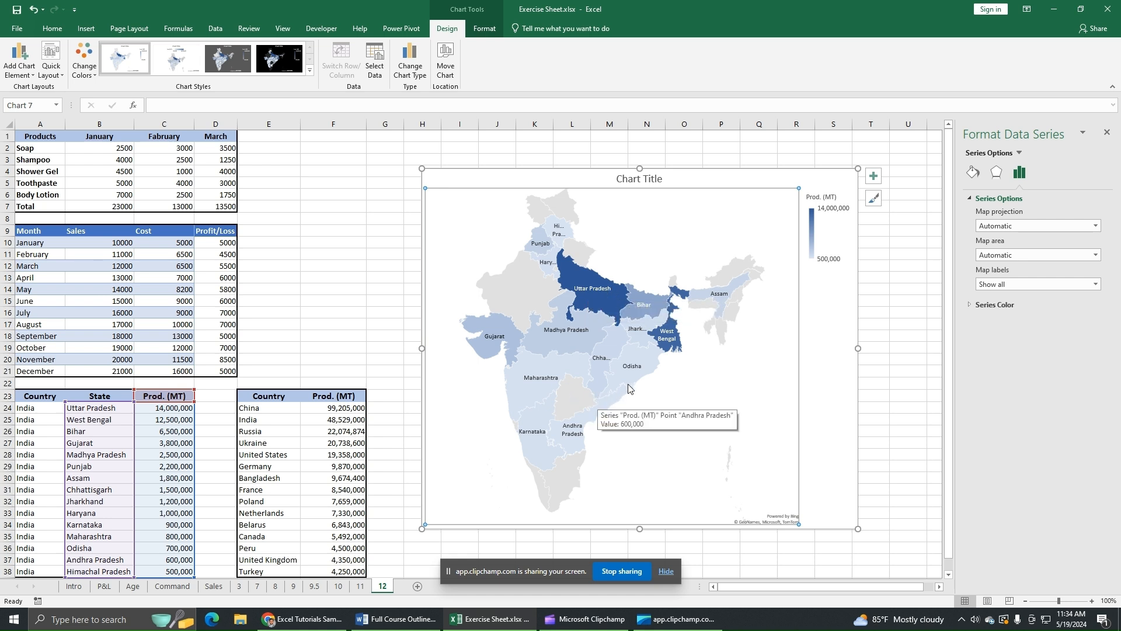
mouse_move(602, 362)
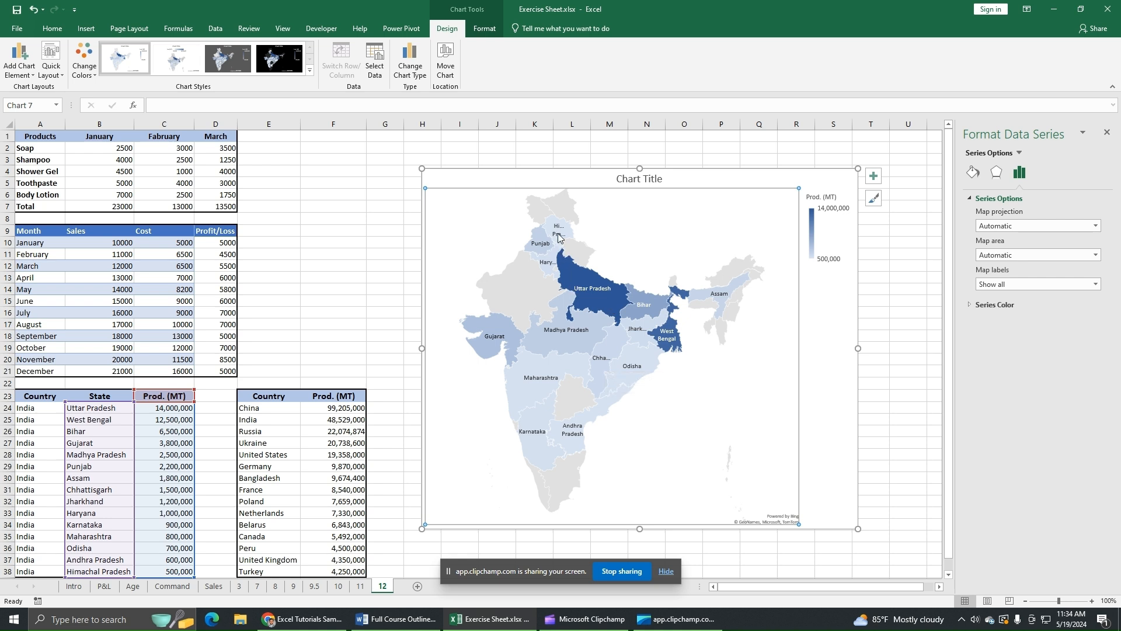
mouse_move(580, 341)
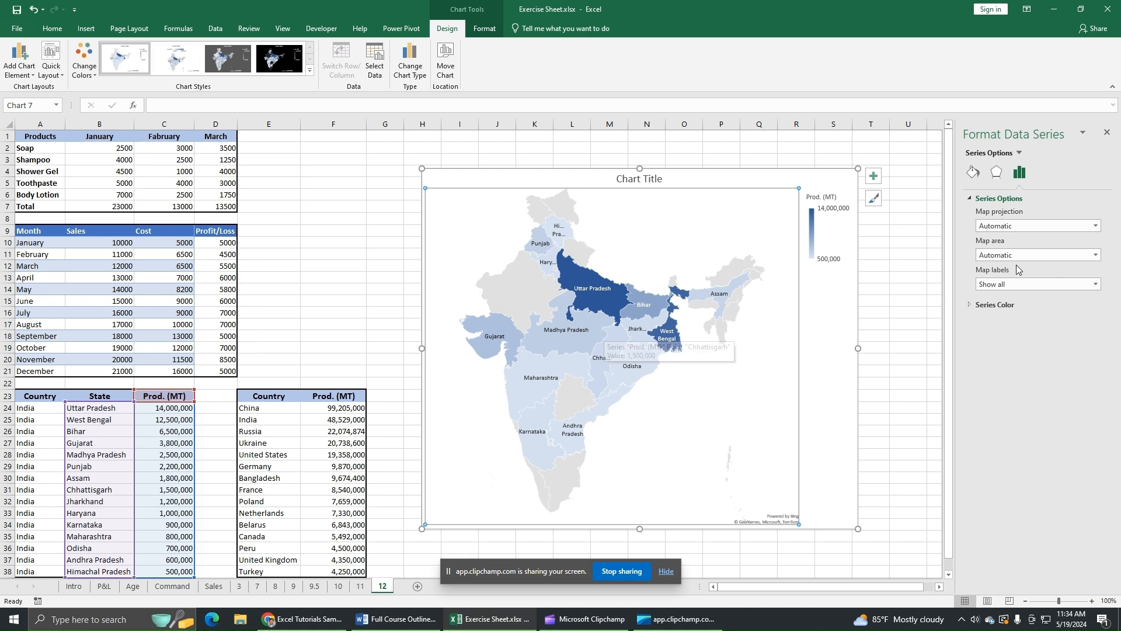
- Set the series' map labels to Best fit only, and switch them back to None
click(1011, 285)
click(1005, 309)
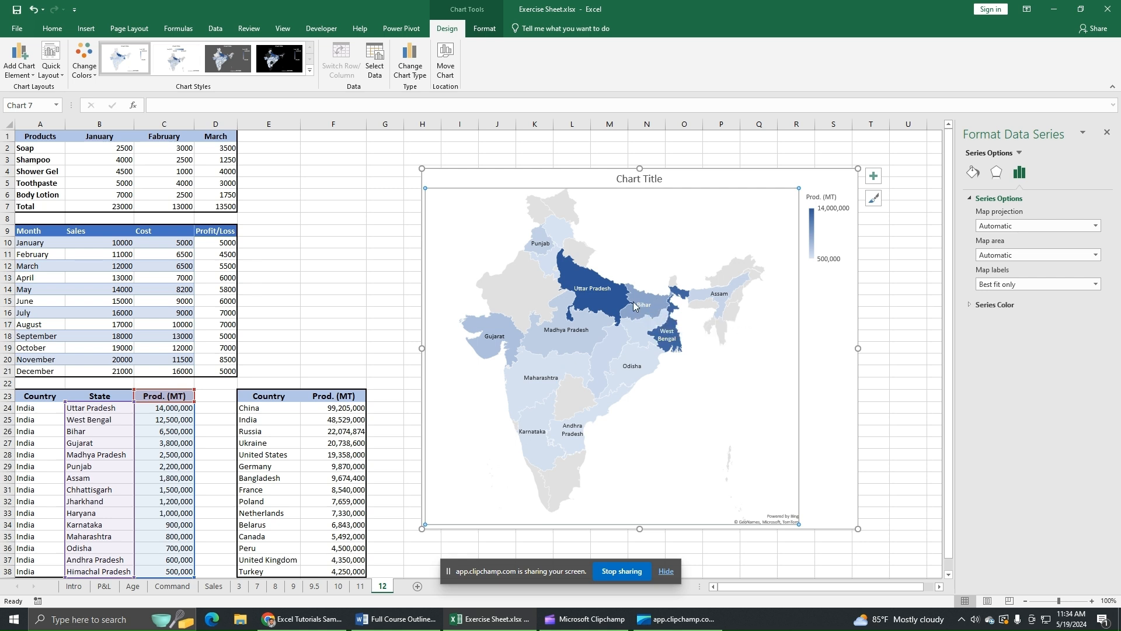
mouse_move(664, 308)
click(1016, 283)
click(1007, 296)
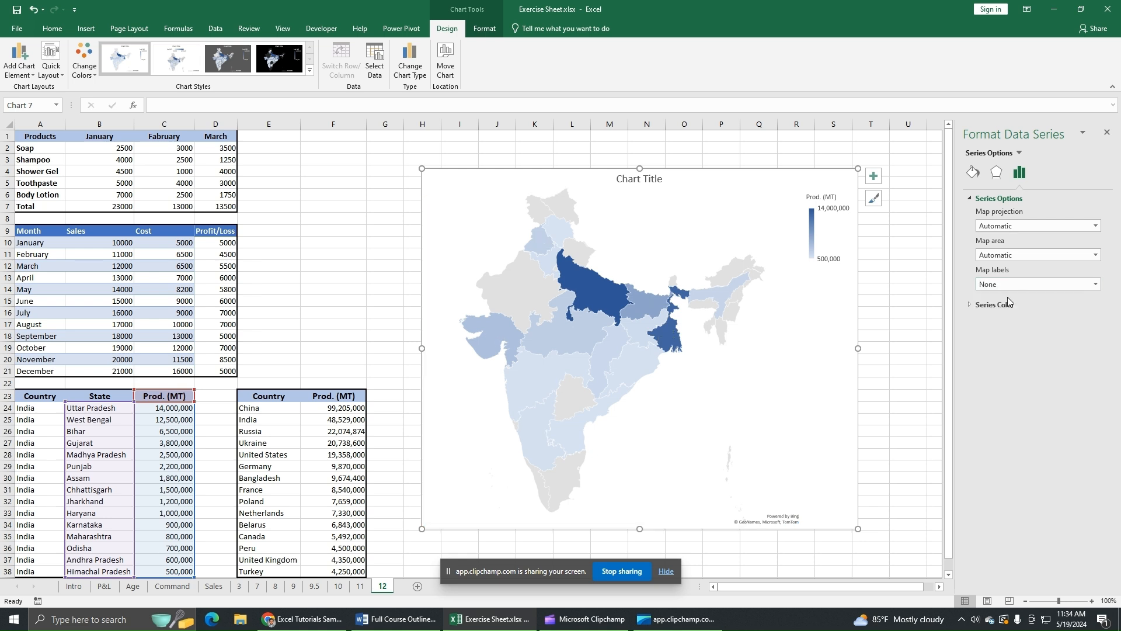
- Apply a Diverging (3-color) scale to the map series with a light green minimum and a yellow maximum
click(971, 306)
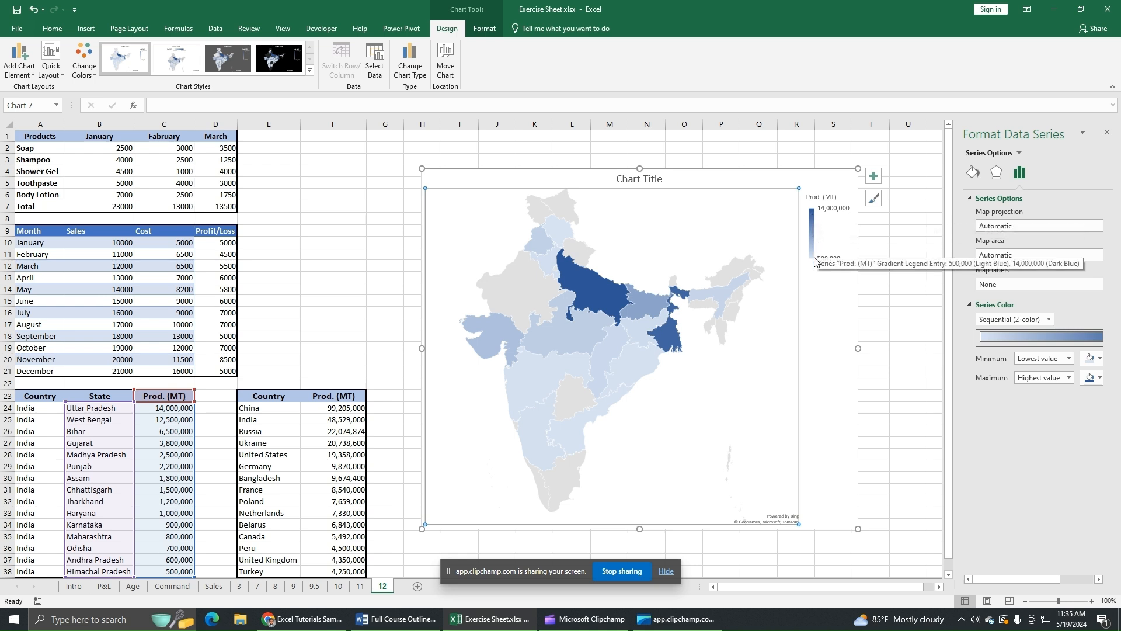
click(1045, 319)
click(1012, 340)
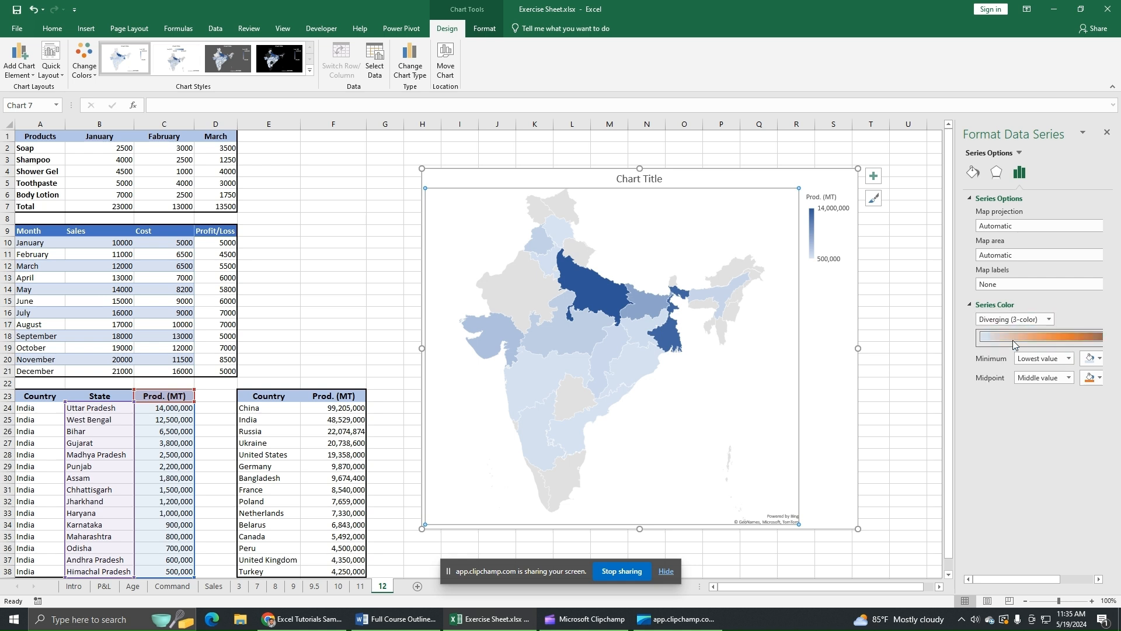
click(1096, 360)
click(1066, 451)
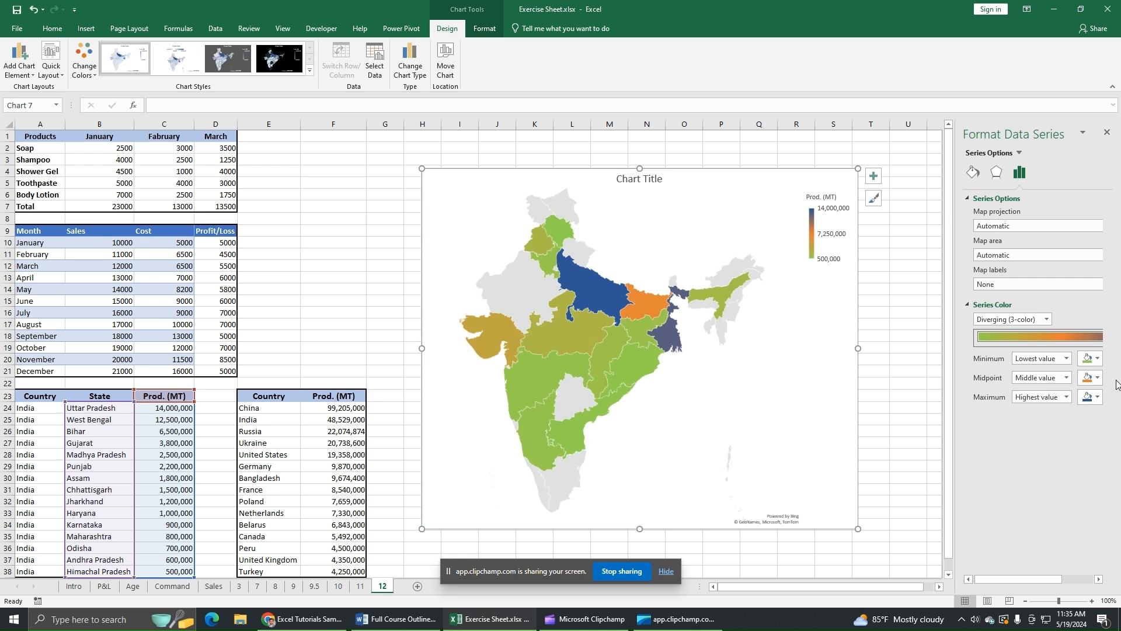
click(1097, 397)
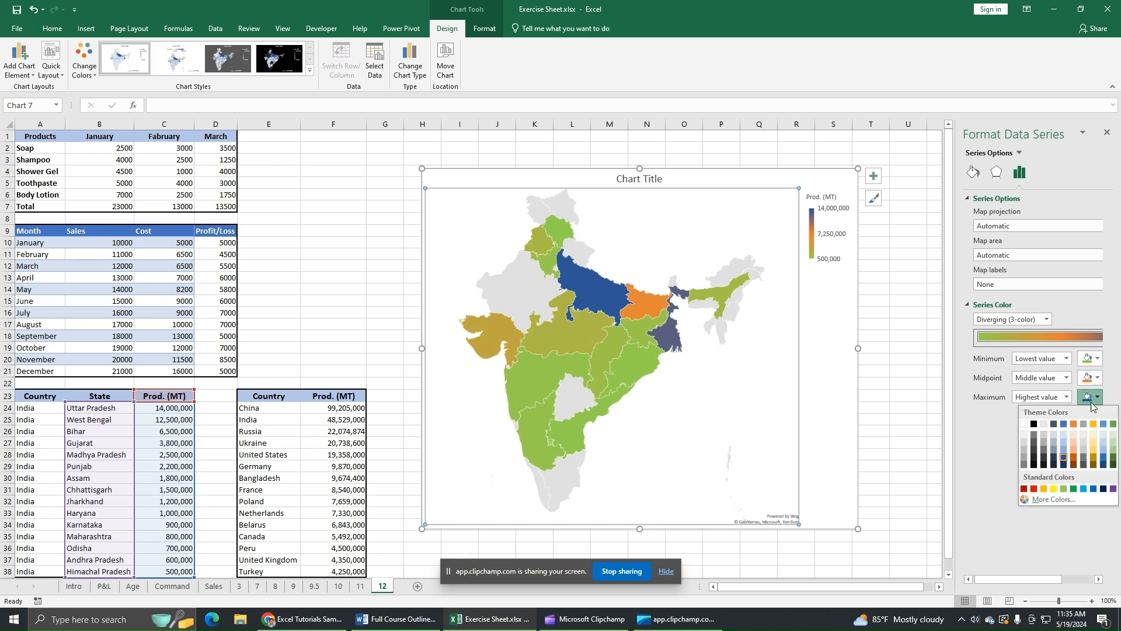
click(1053, 487)
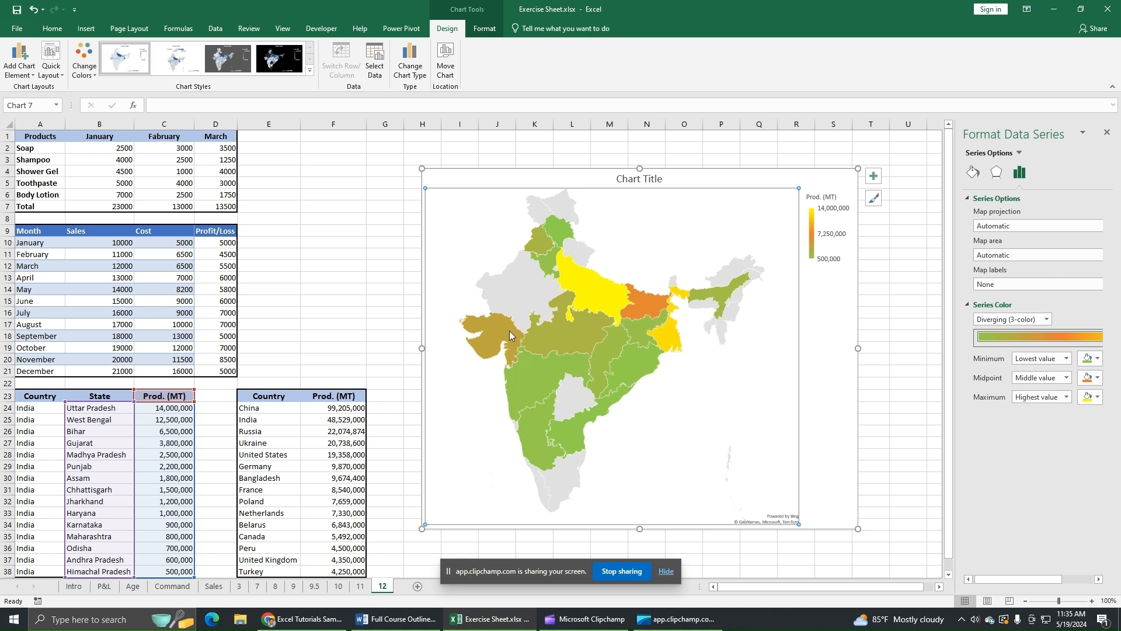
mouse_move(494, 330)
click(874, 178)
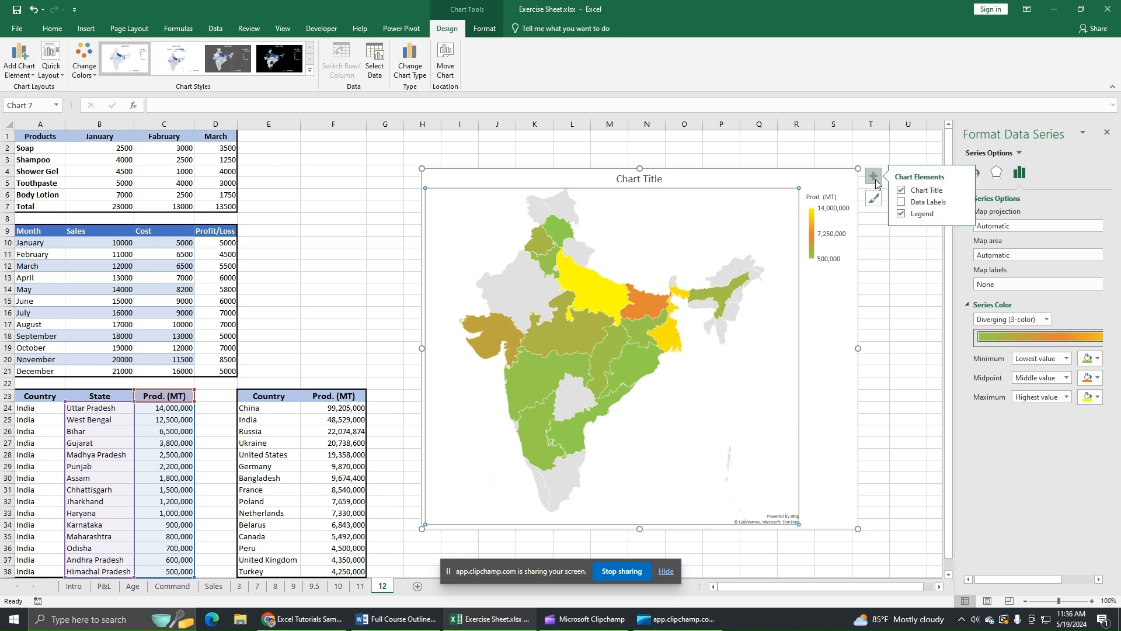
click(654, 181)
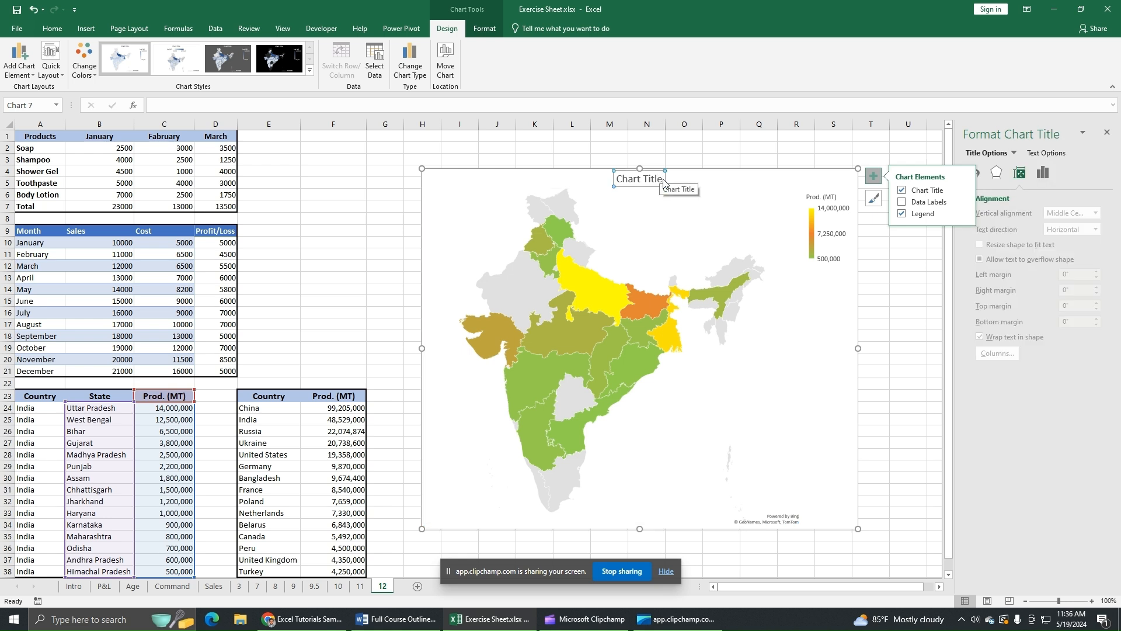
drag(663, 180, 616, 180)
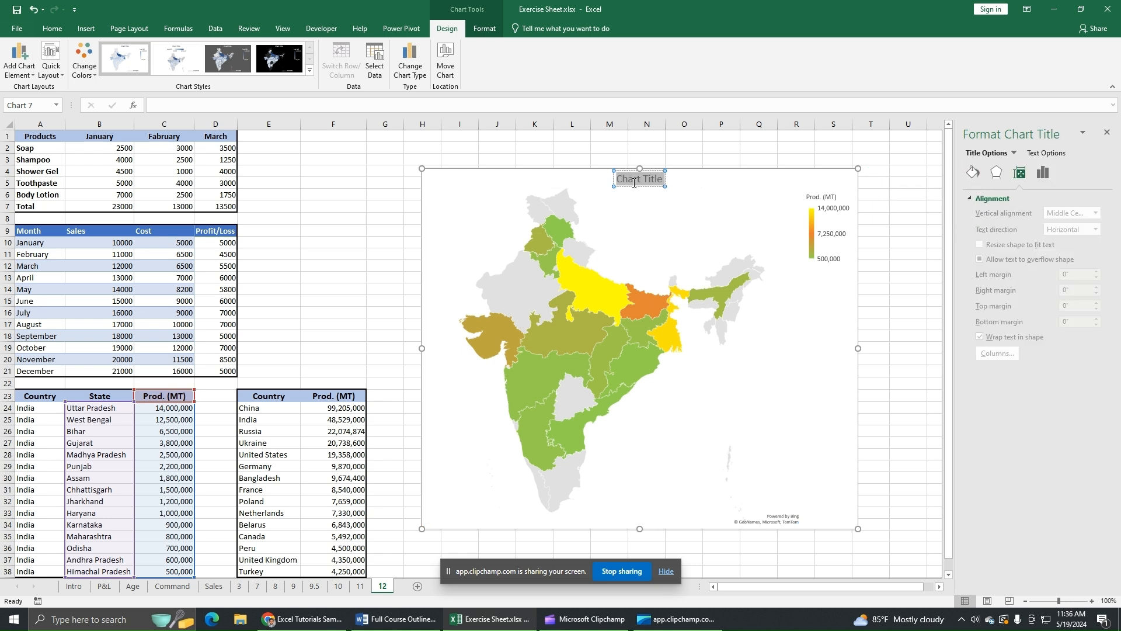
click(816, 185)
- Turn on the map chart's data labels, inspect the values on the states, and turn the labels off
click(873, 175)
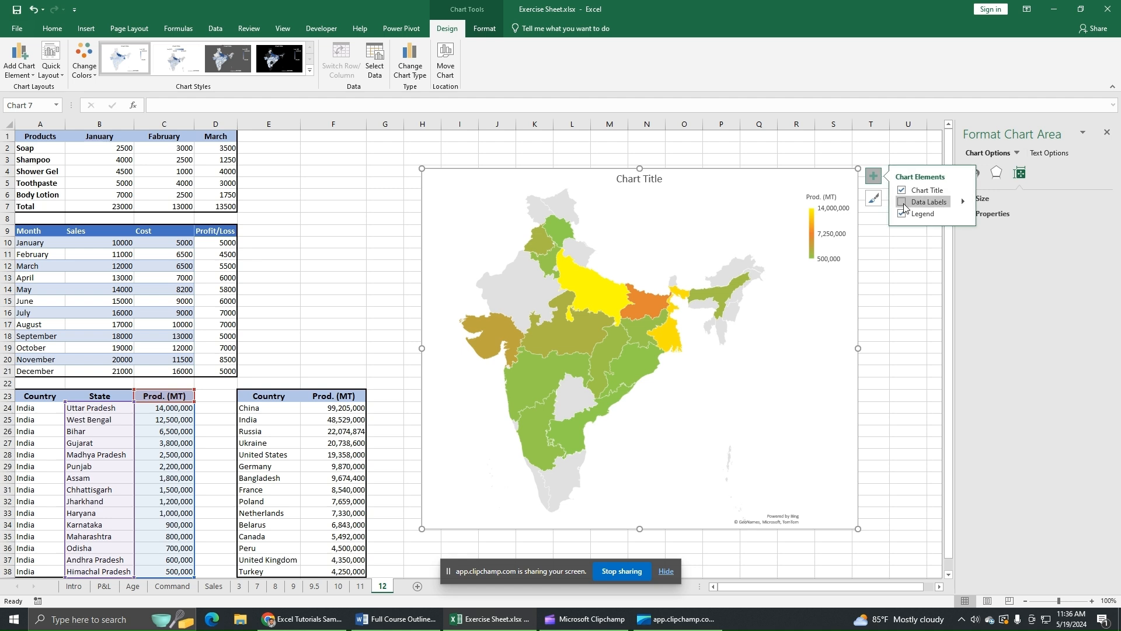
click(901, 203)
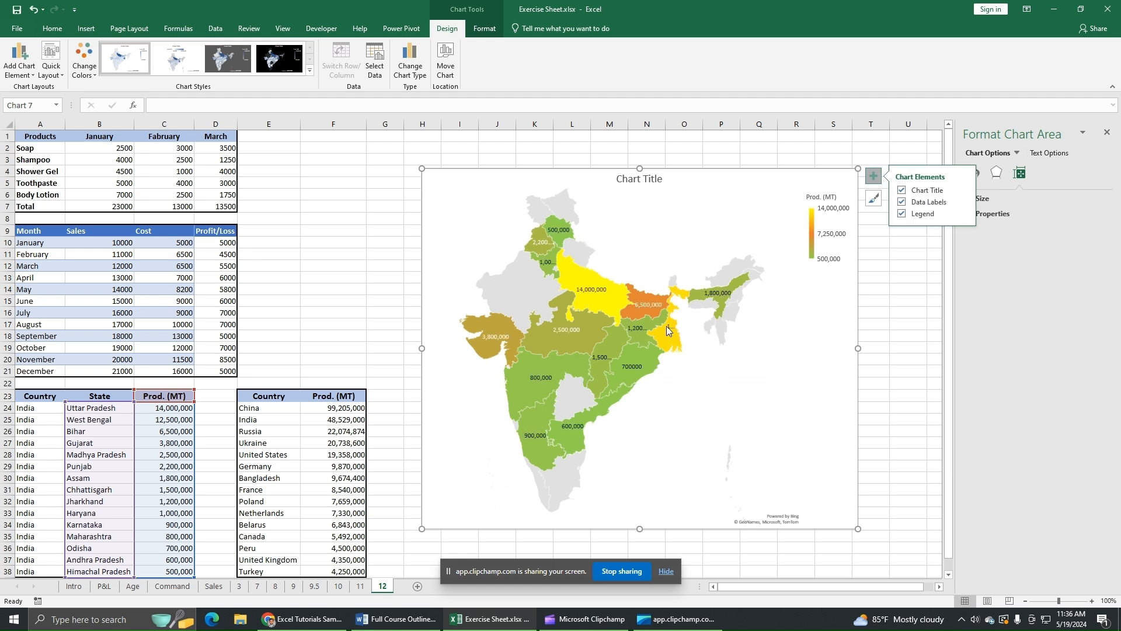
mouse_move(559, 252)
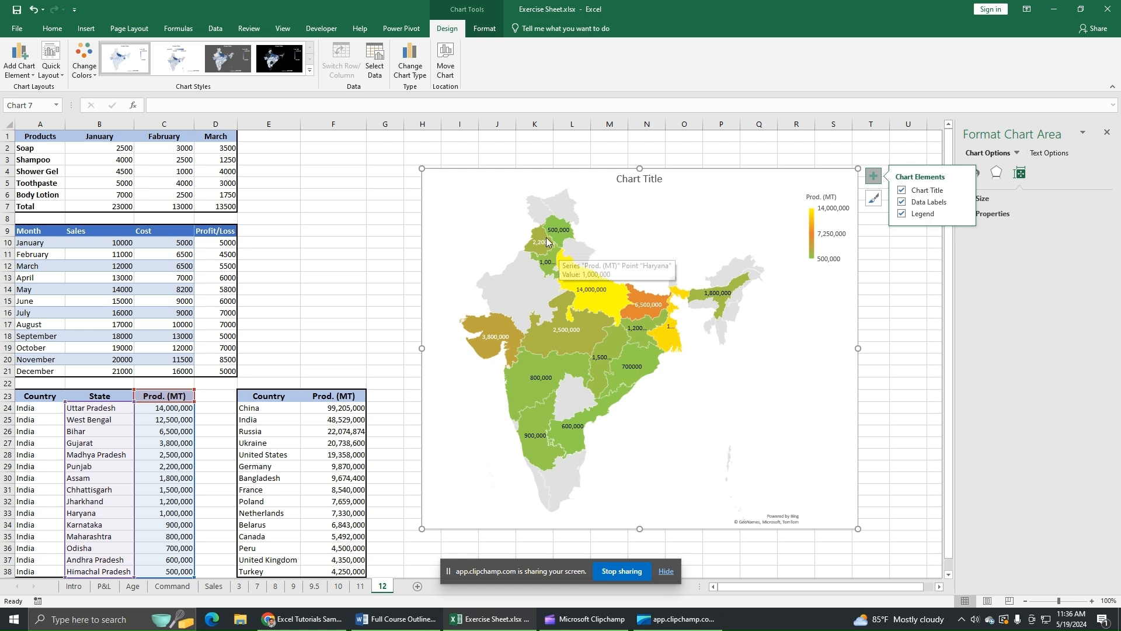
mouse_move(585, 286)
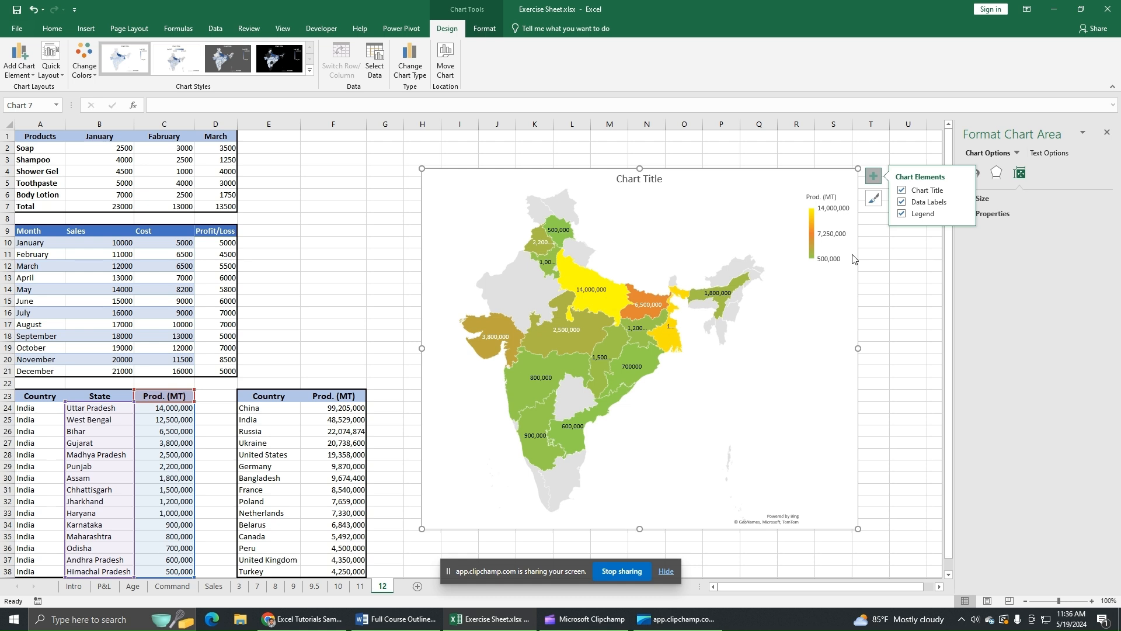
click(902, 202)
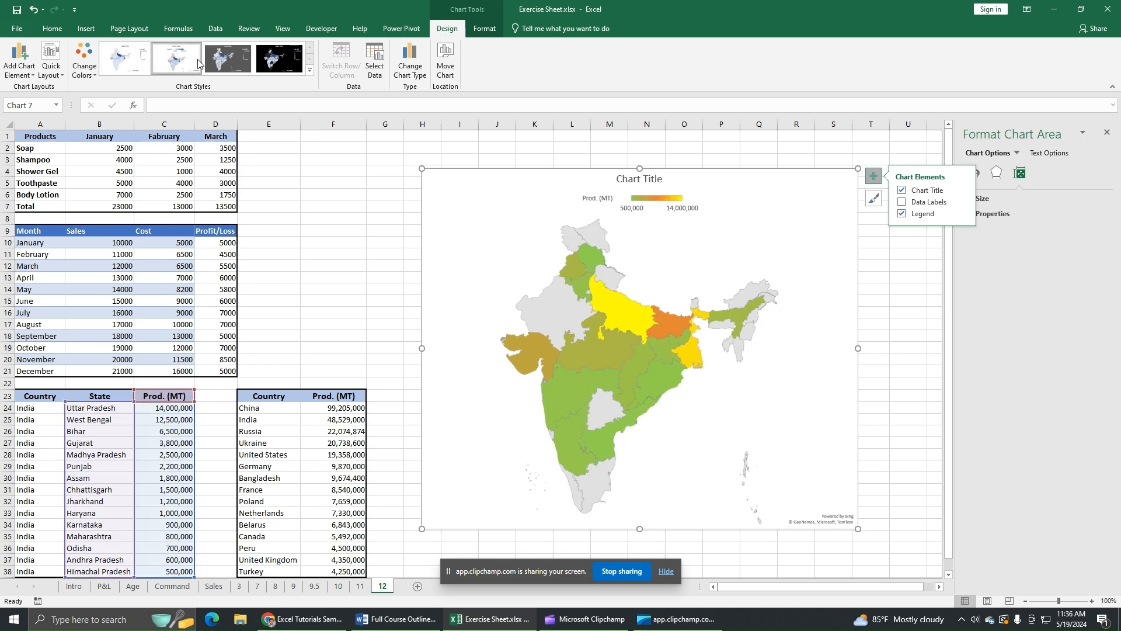
- Try the black chart style on the India map and switch to the white style with the legend above the map
click(273, 63)
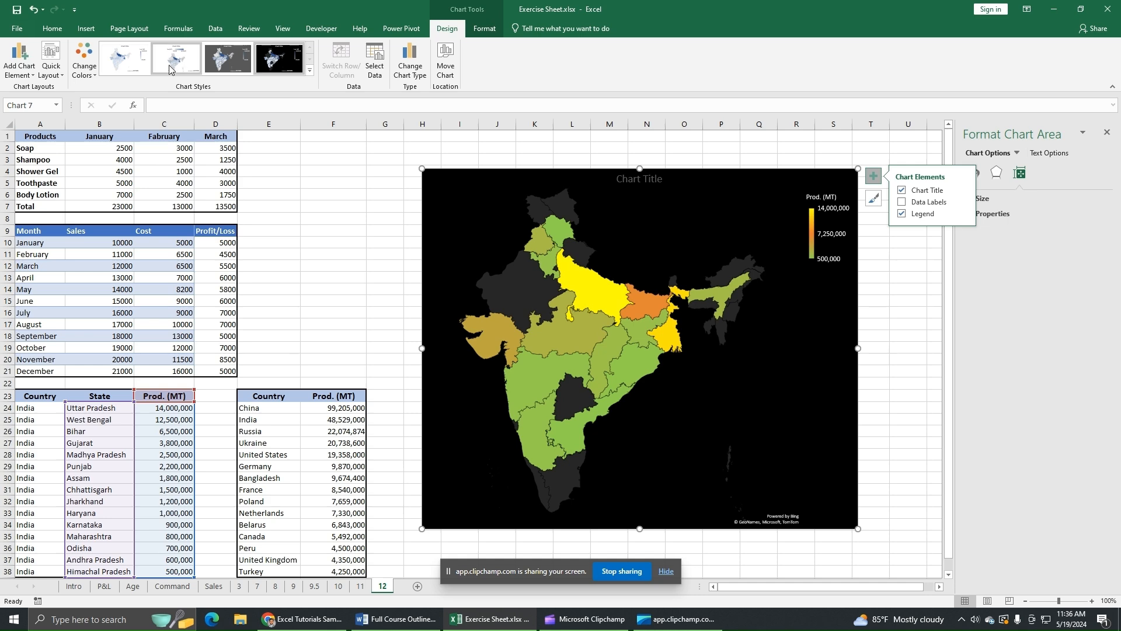
click(84, 61)
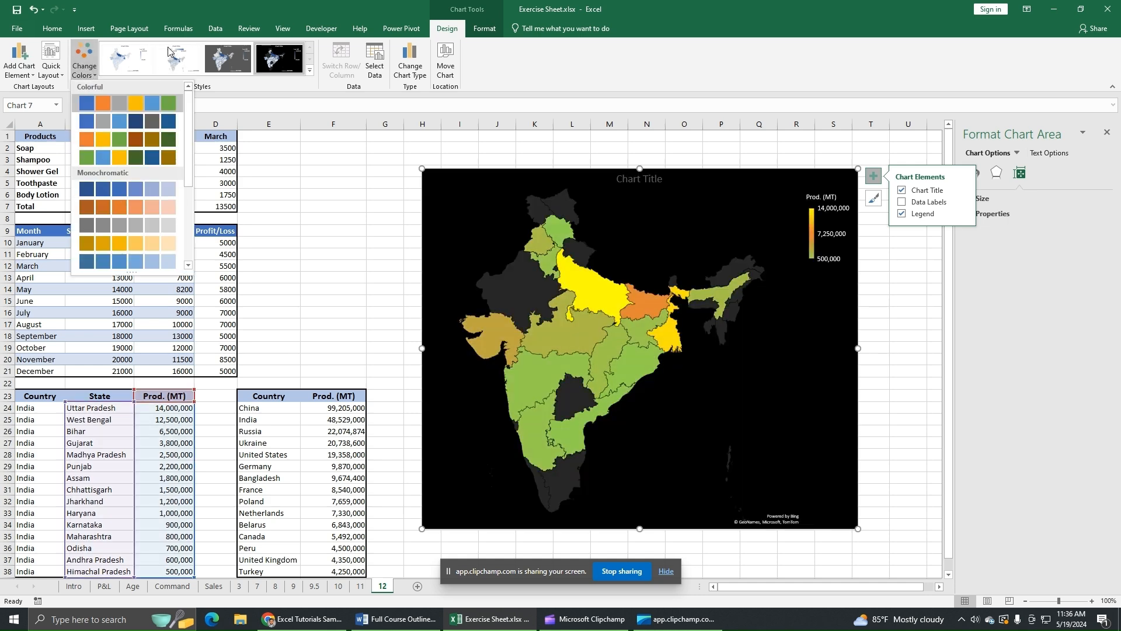
click(109, 144)
click(176, 64)
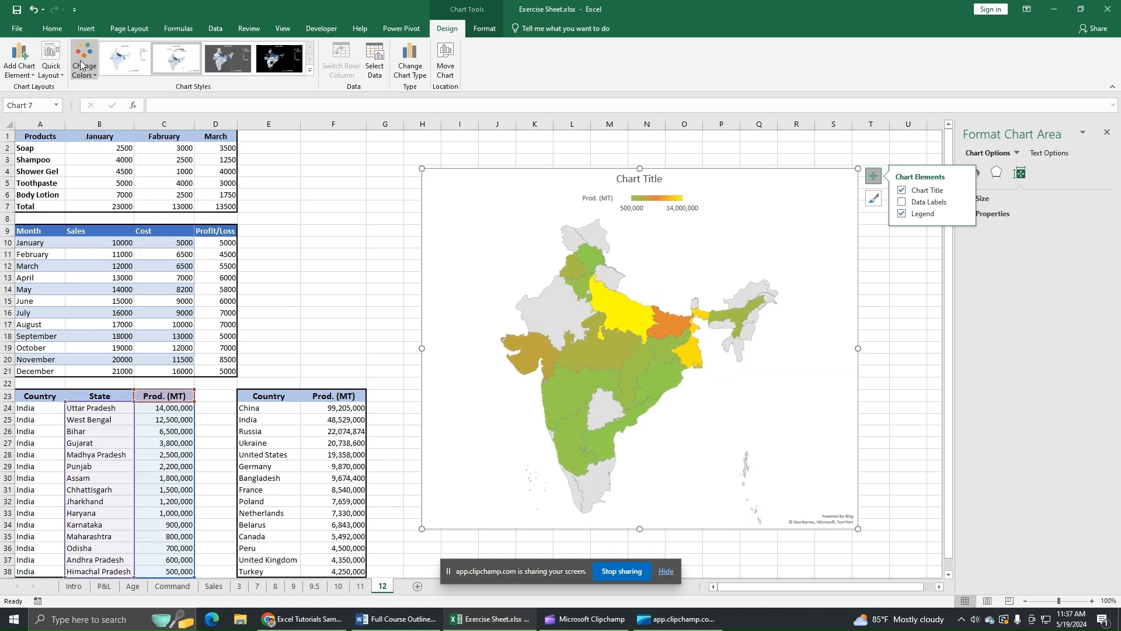
click(22, 74)
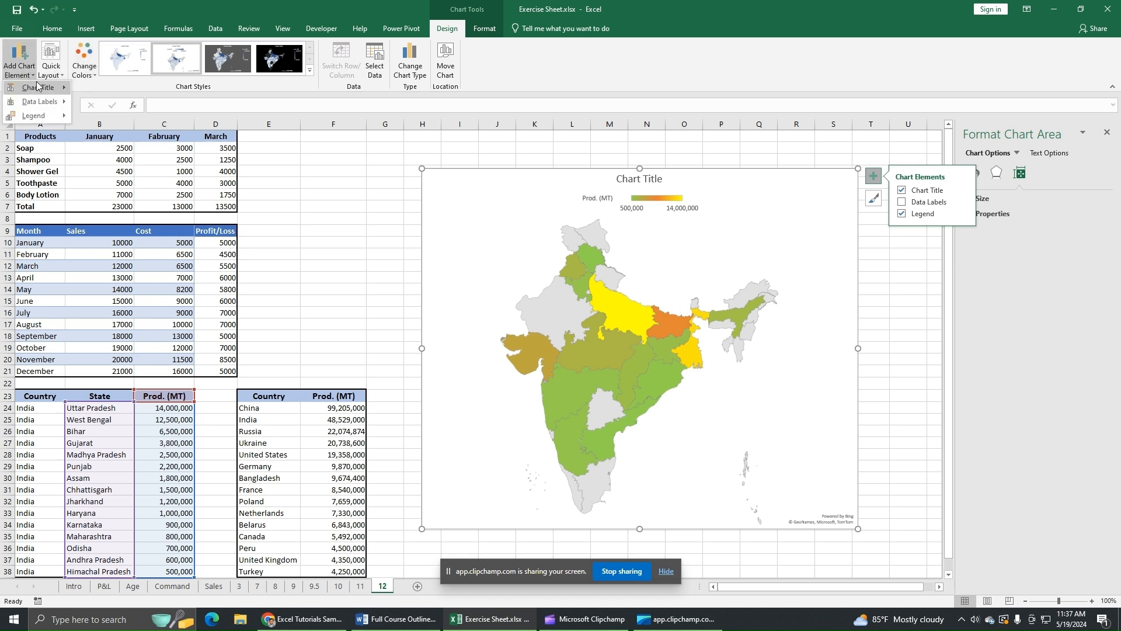
mouse_move(38, 105)
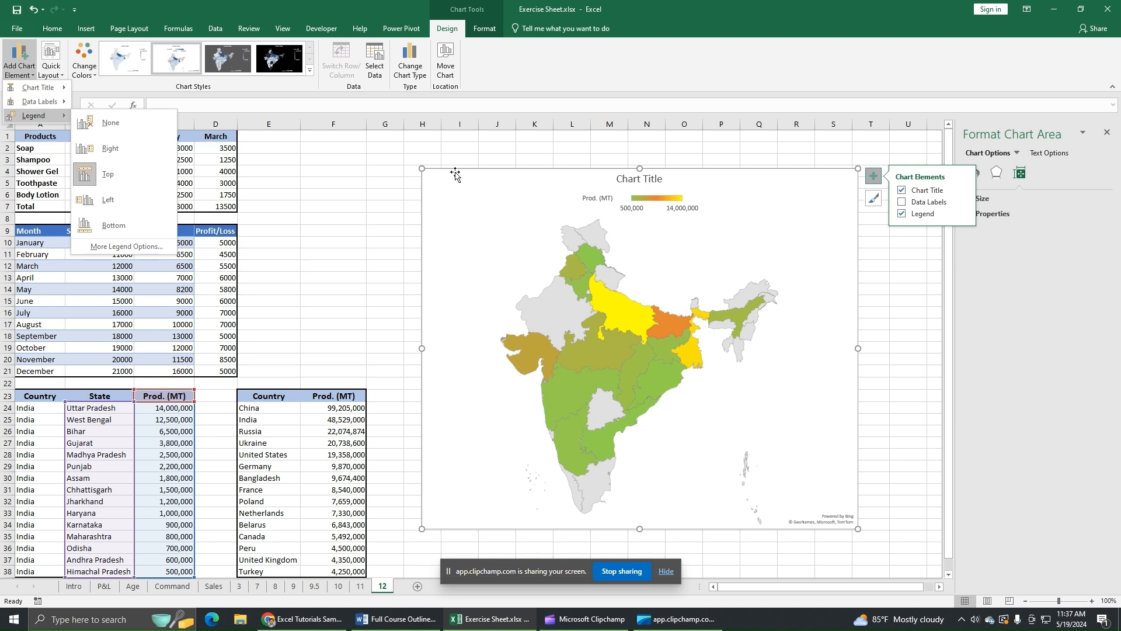
click(480, 31)
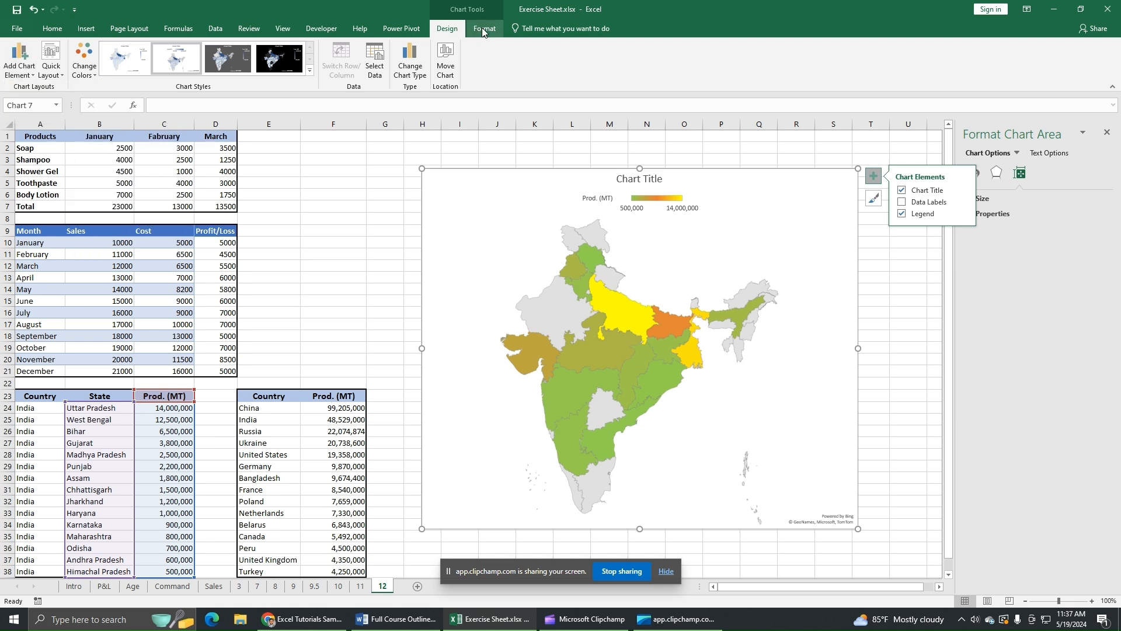
click(484, 29)
click(442, 47)
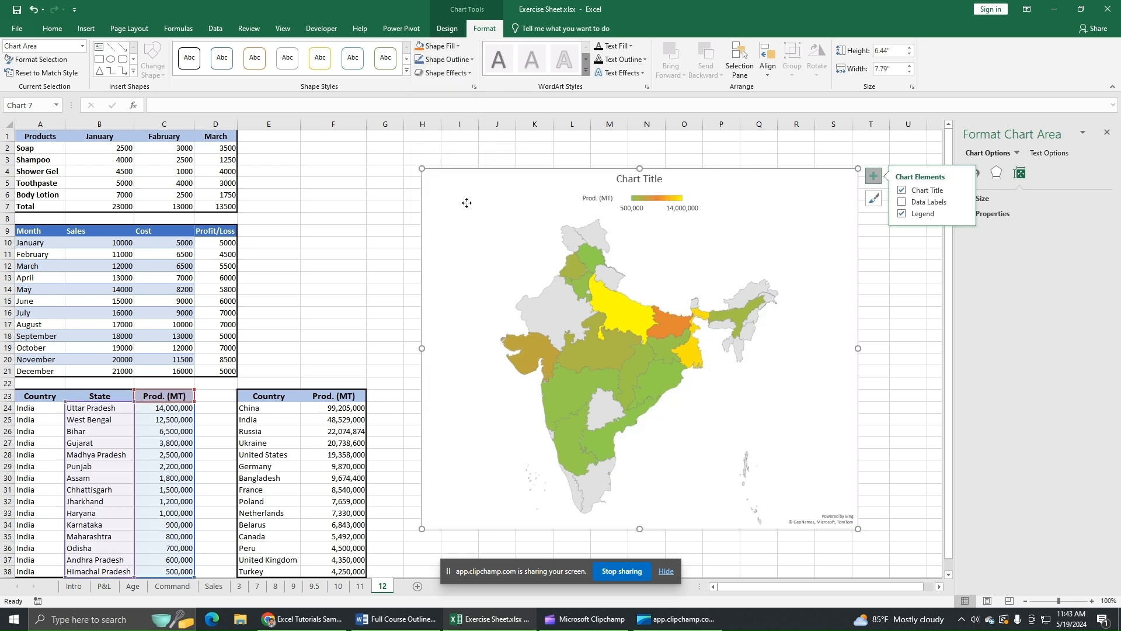
- Delete the India map chart from the sheet and close the formatting pane
key(Delete)
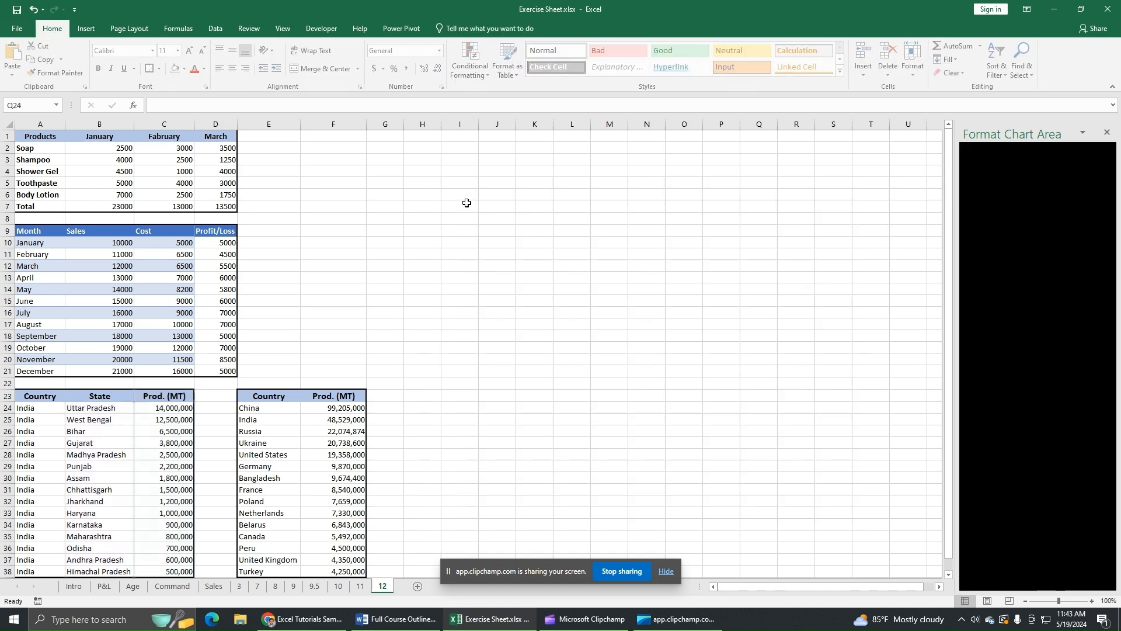
click(521, 368)
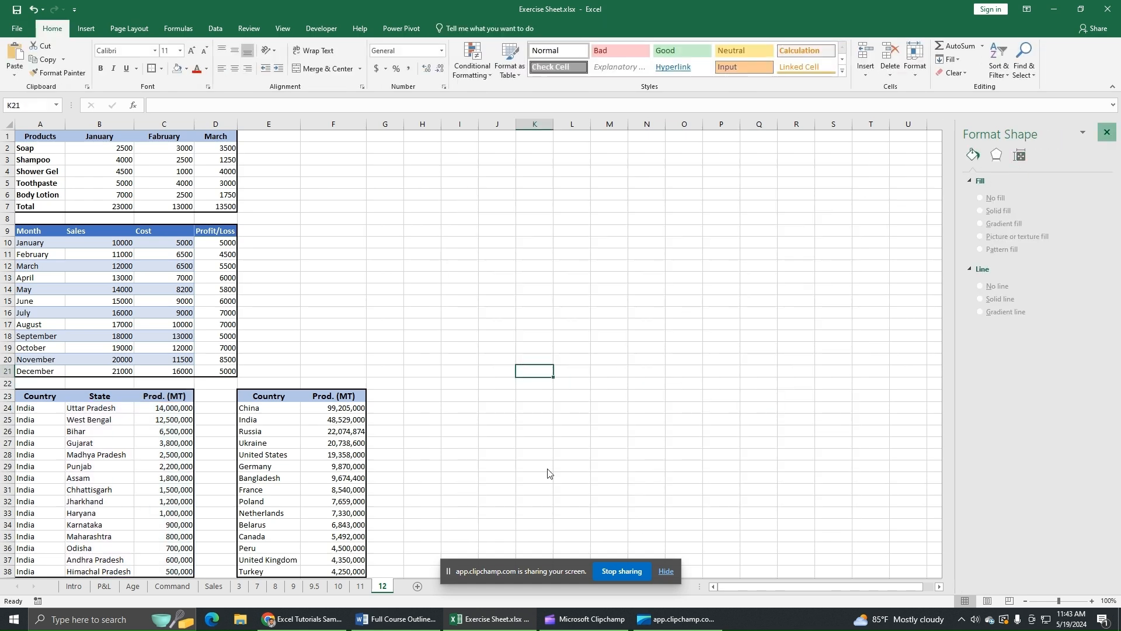
click(1107, 134)
- Insert a recommended Filled Map chart from the Country and Prod. (MT) table in E23:F38
click(286, 431)
drag(275, 400, 341, 537)
click(277, 465)
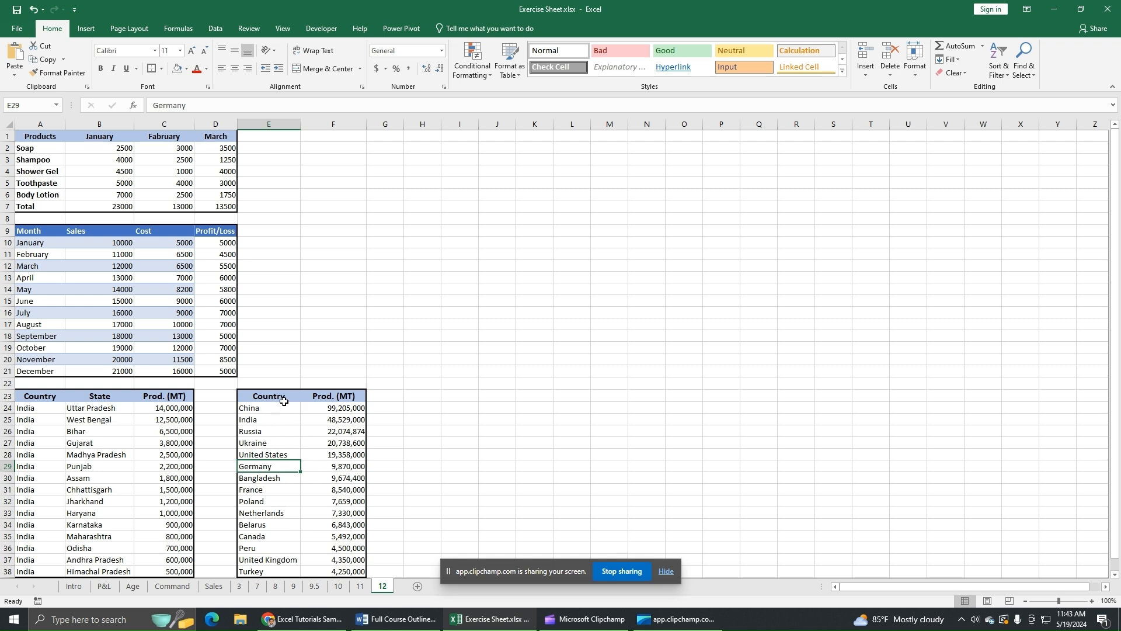
drag(284, 400, 331, 571)
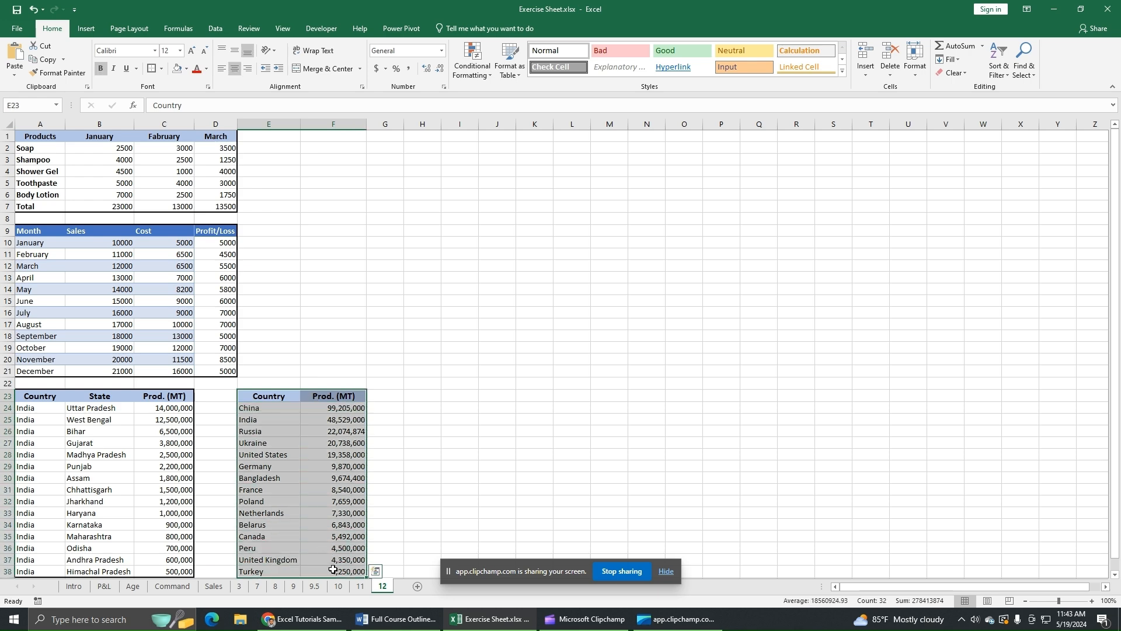
click(86, 28)
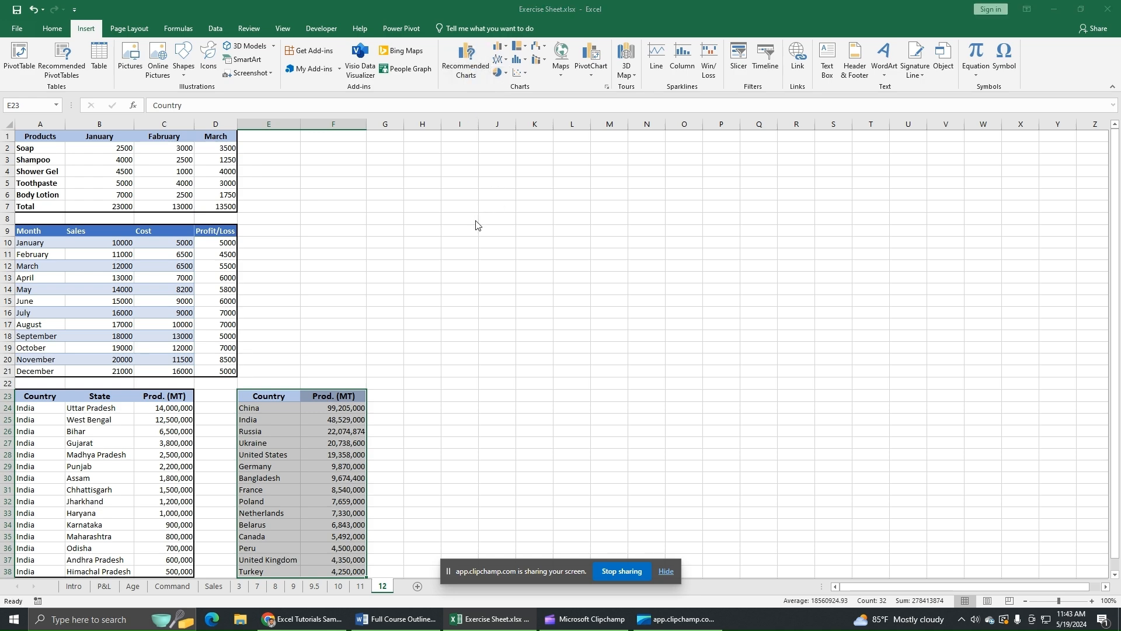
click(441, 268)
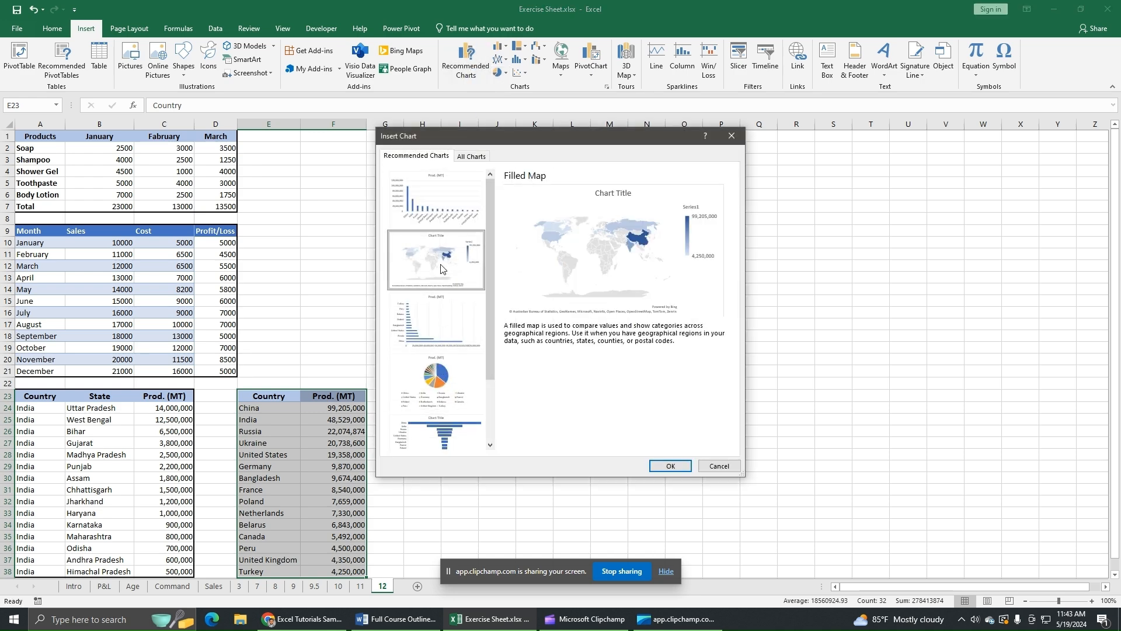
click(669, 467)
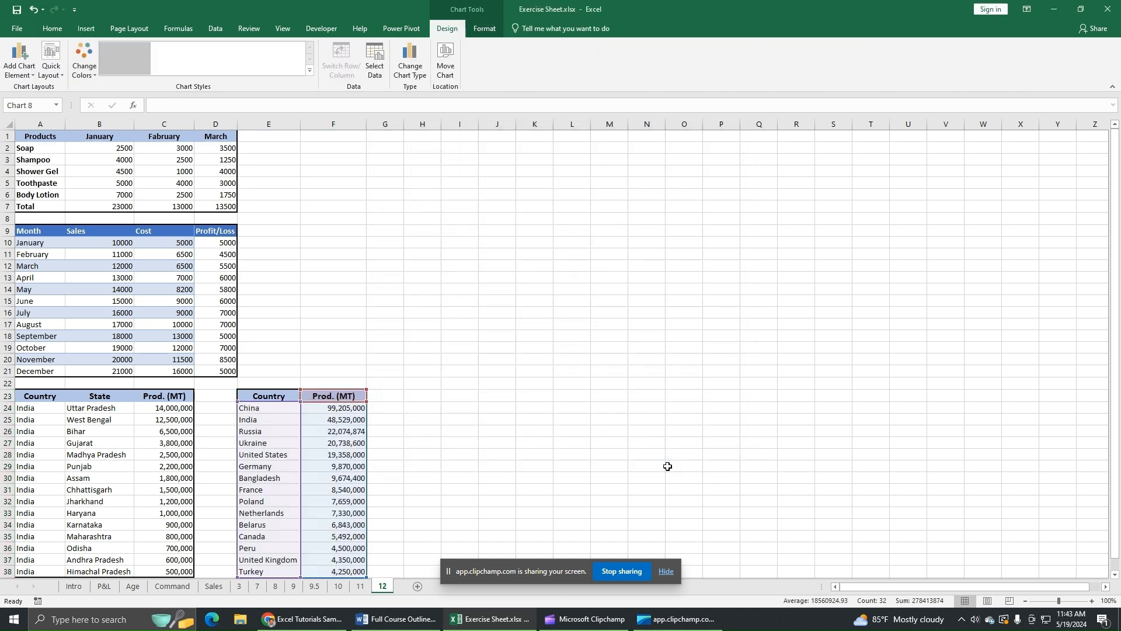
- Move the world map chart higher on the sheet and enlarge it to about 9.37 inches wide by 6.25 inches high
drag(562, 270, 570, 176)
drag(701, 306, 944, 328)
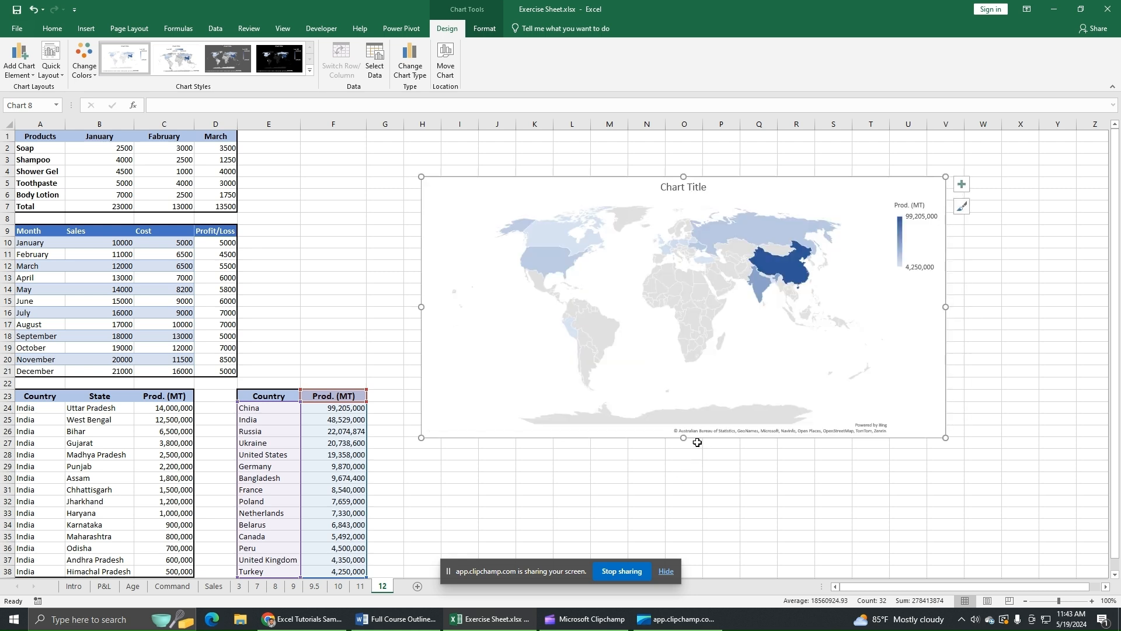
drag(684, 437, 684, 526)
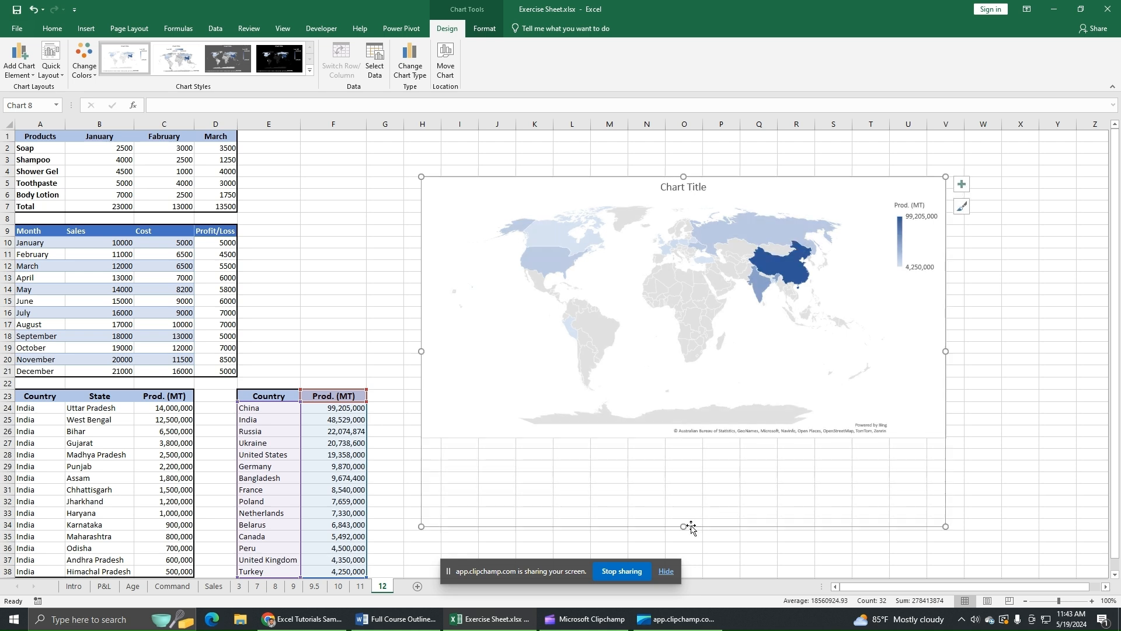
click(544, 380)
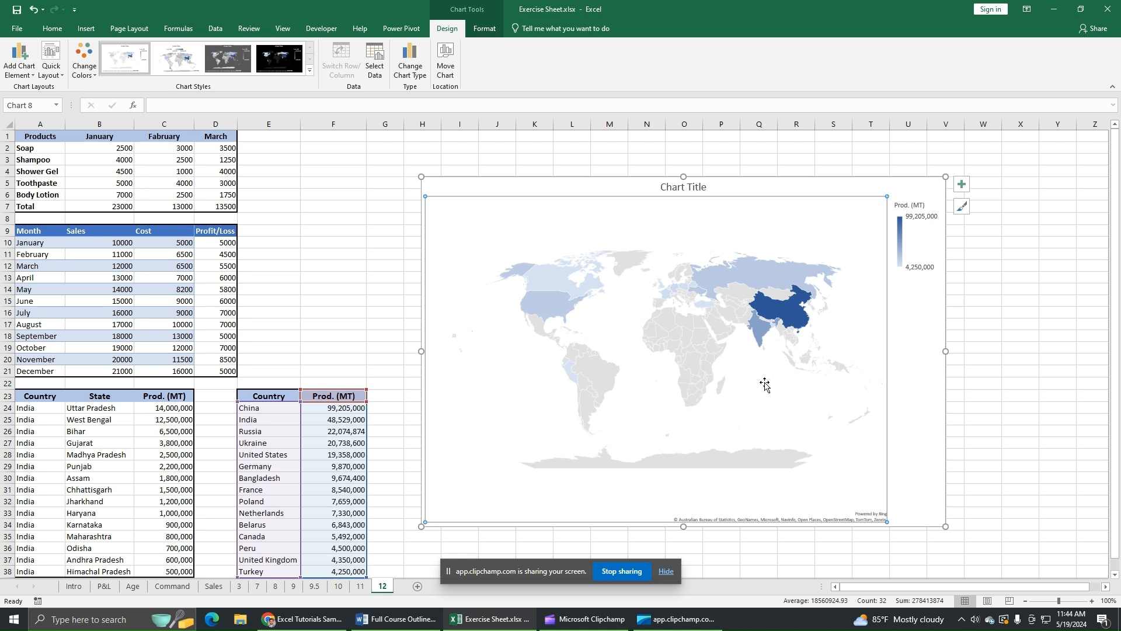
click(940, 342)
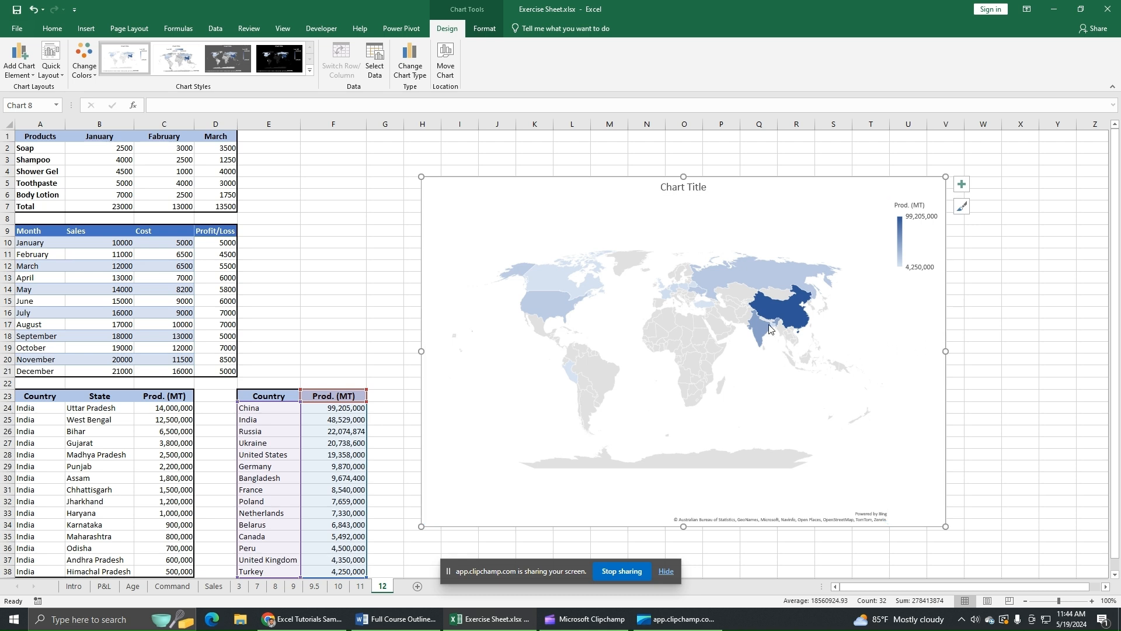
click(718, 282)
click(718, 283)
click(749, 219)
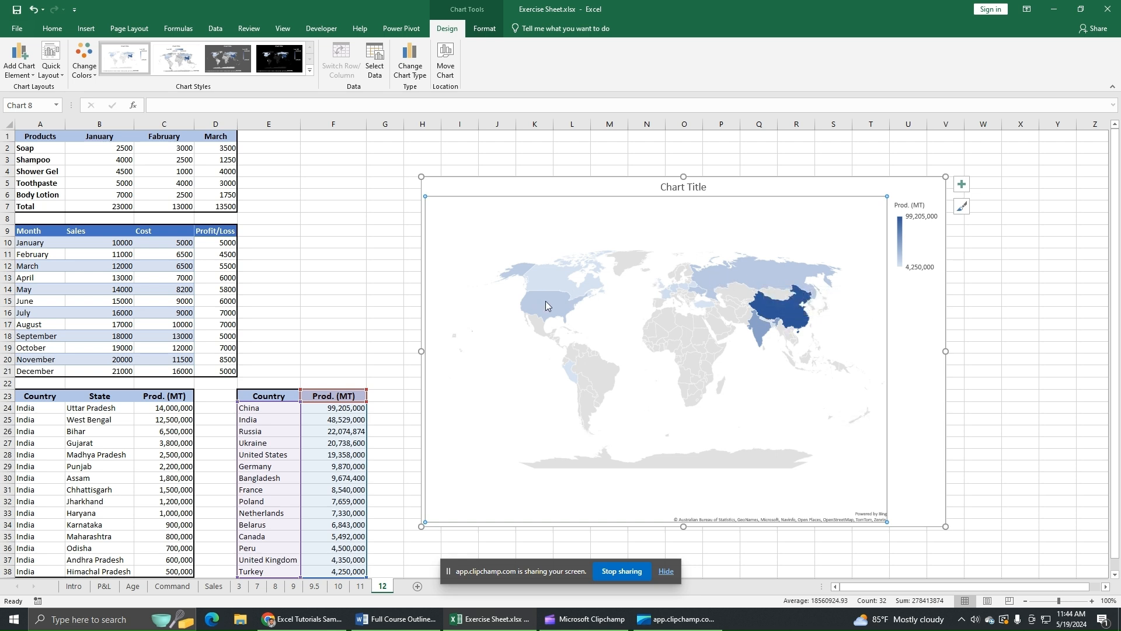
- Apply a Diverging (3-color) scale to the world map series with a light green minimum and a yellow maximum
mouse_move(782, 310)
double_click(782, 309)
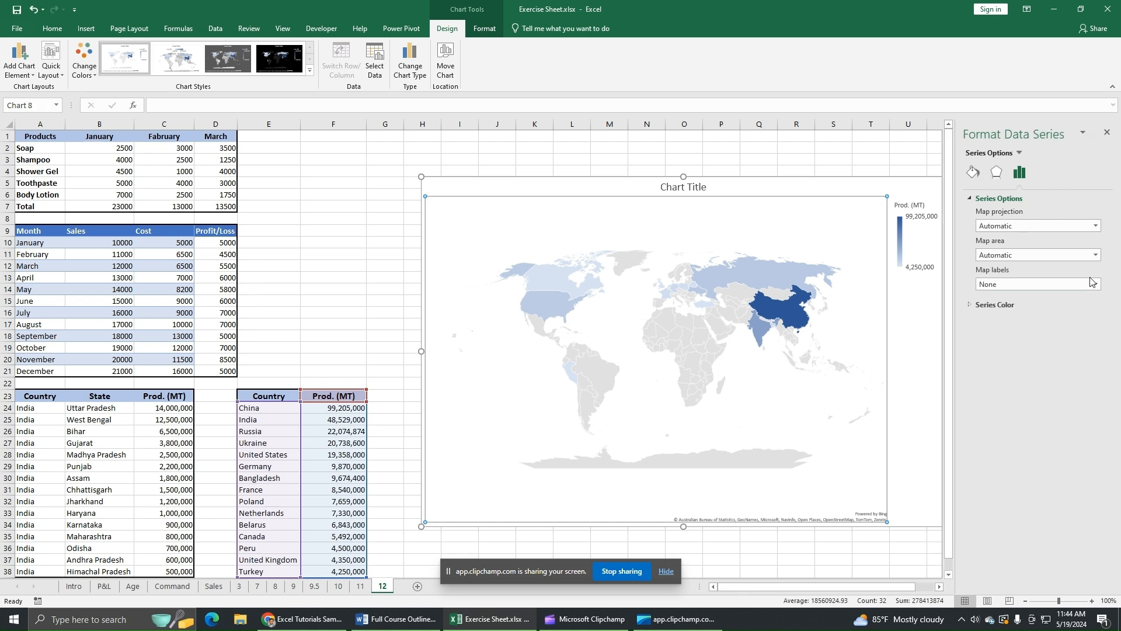
click(993, 304)
click(1007, 322)
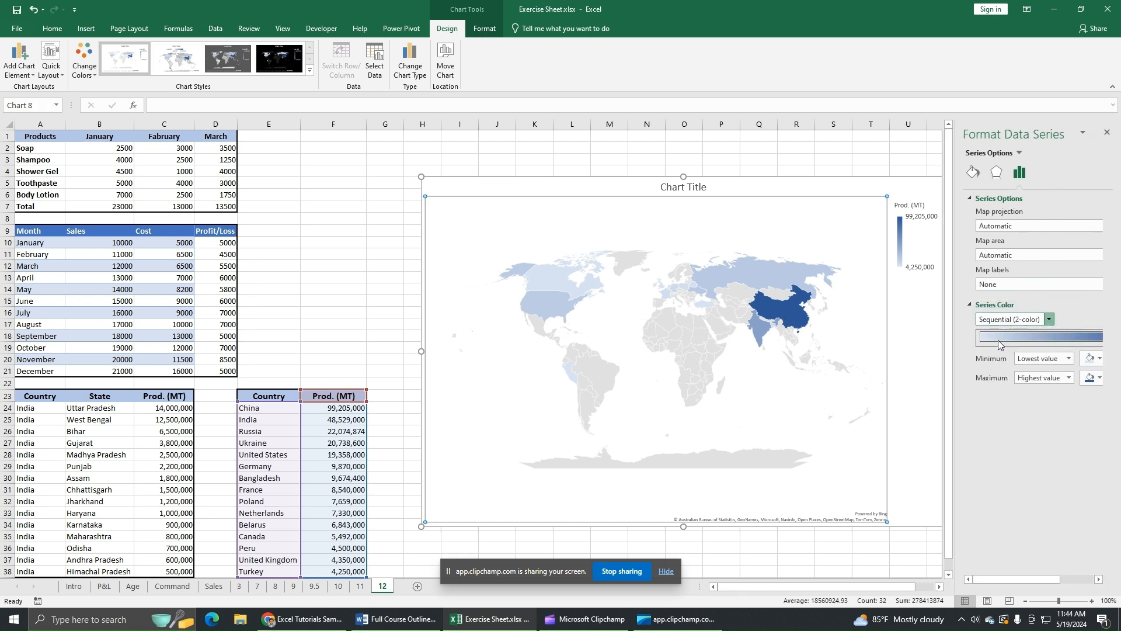
click(997, 340)
click(1097, 358)
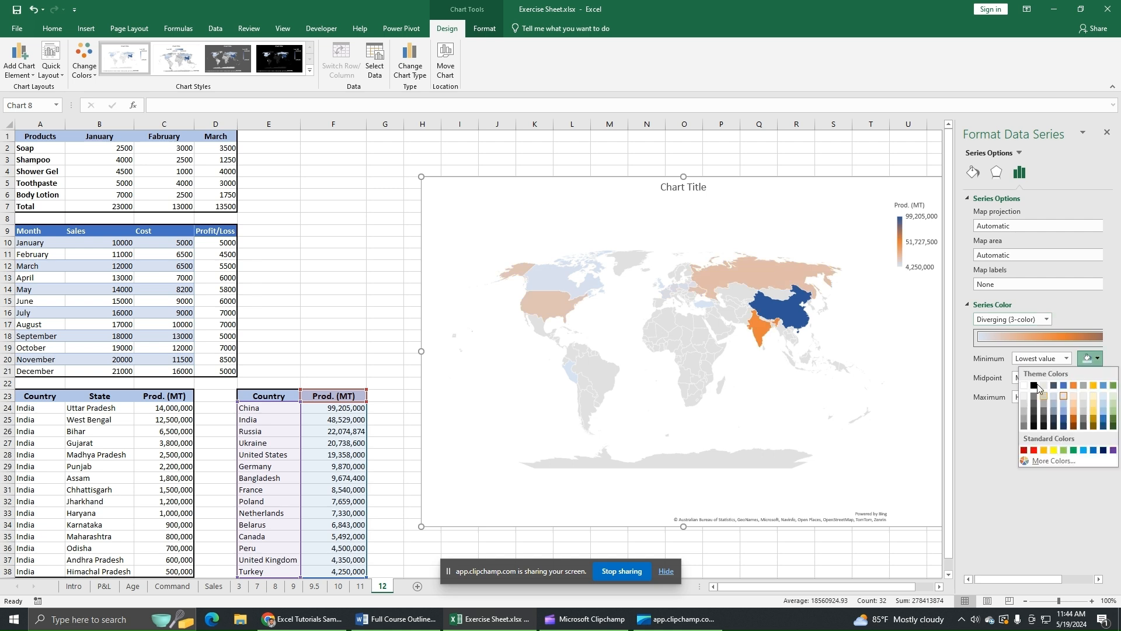
click(1063, 447)
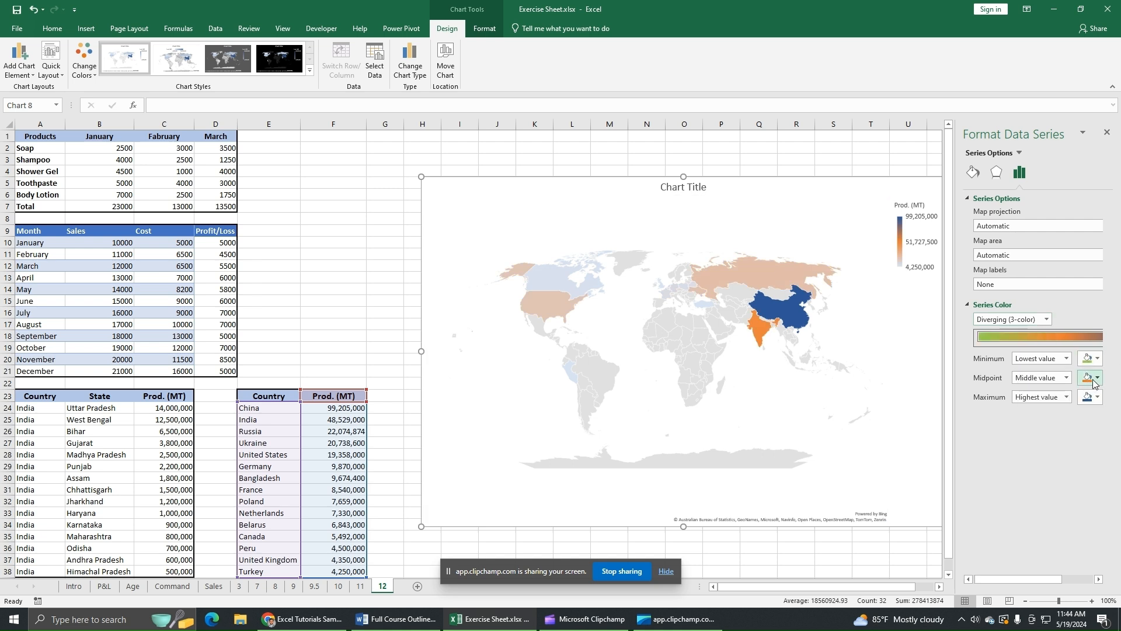
click(1097, 397)
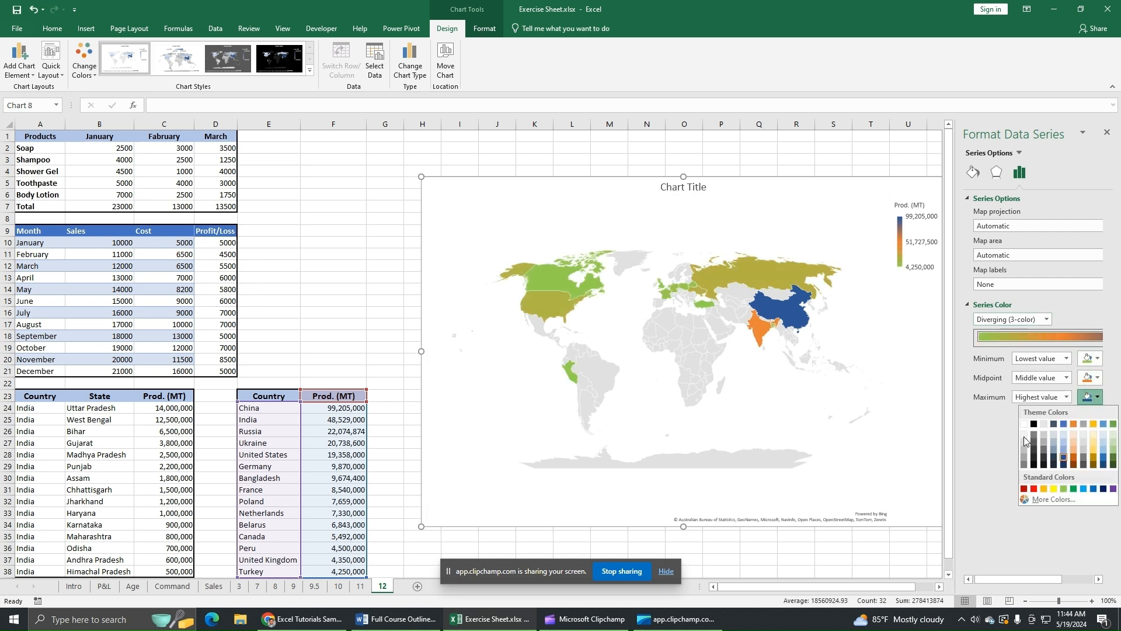
click(1054, 488)
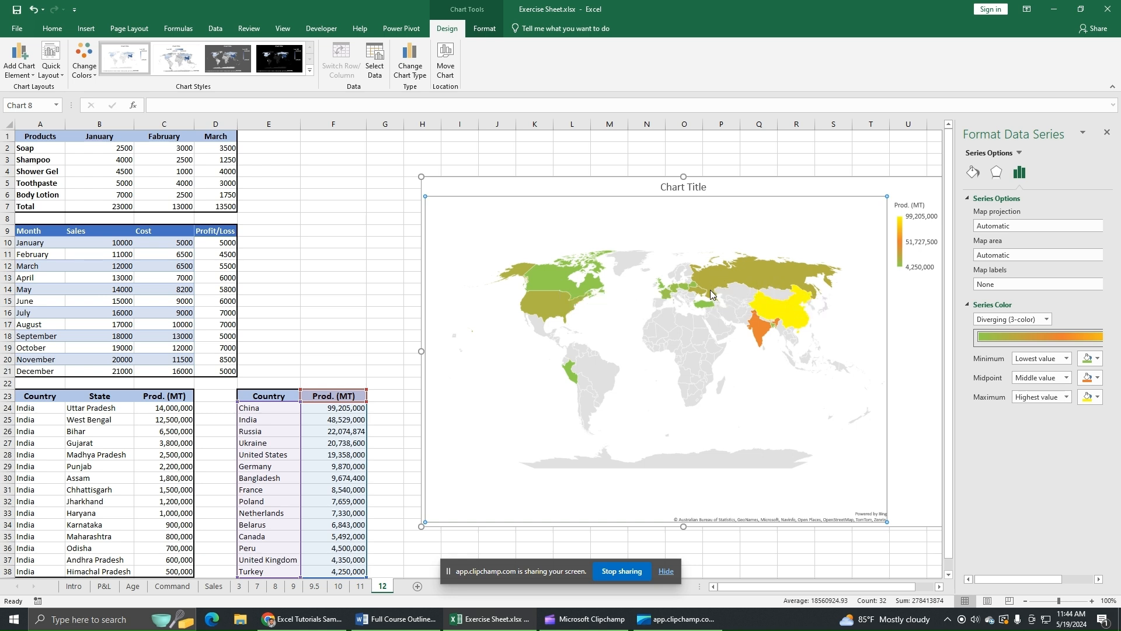
mouse_move(710, 294)
click(512, 189)
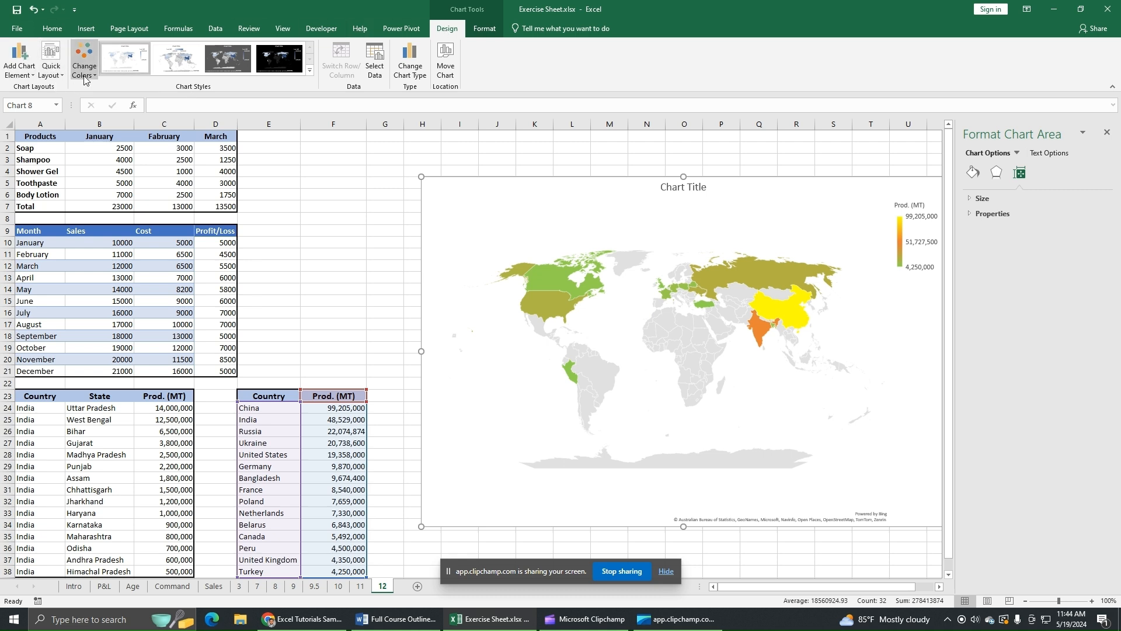
click(484, 28)
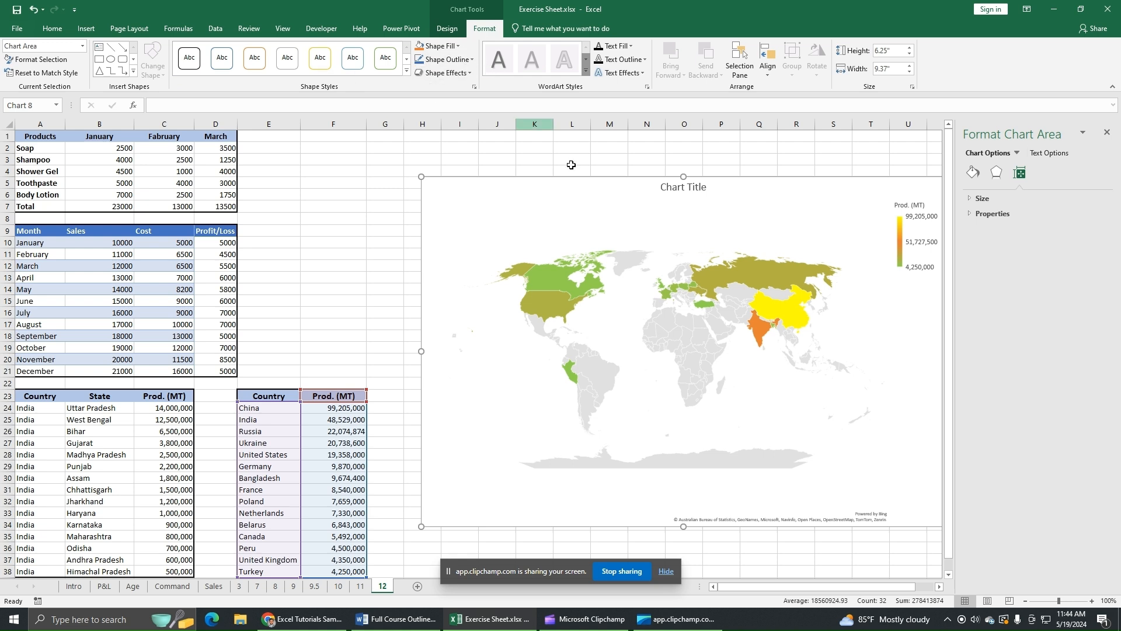
- Replace the world map's placeholder chart title with "World's Potato Production"
click(694, 190)
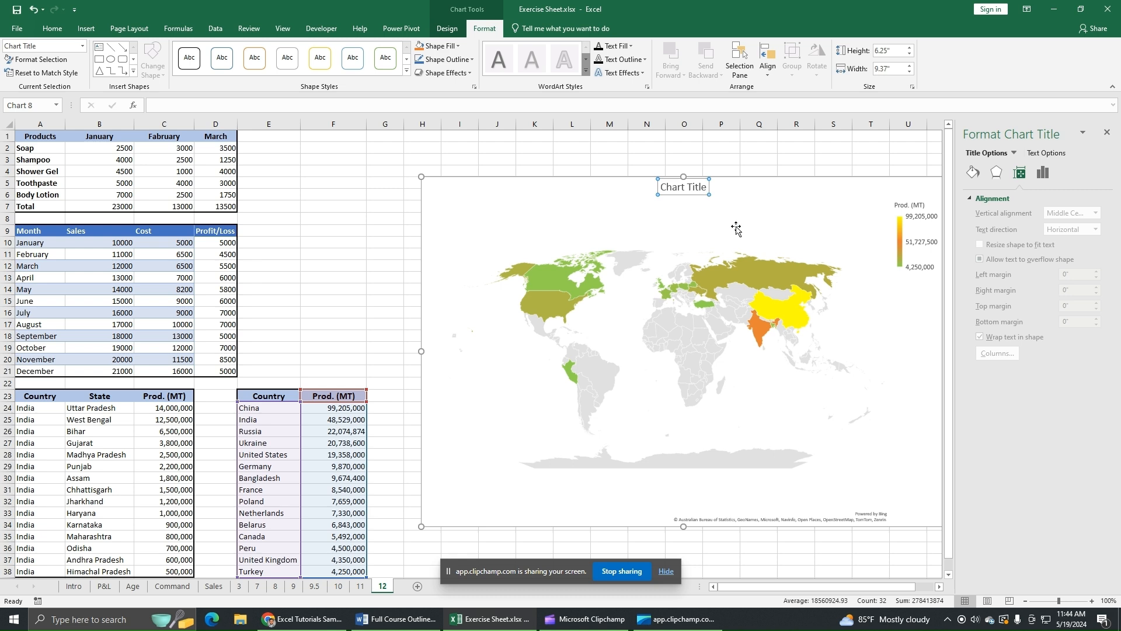
triple_click(705, 187)
text(W)
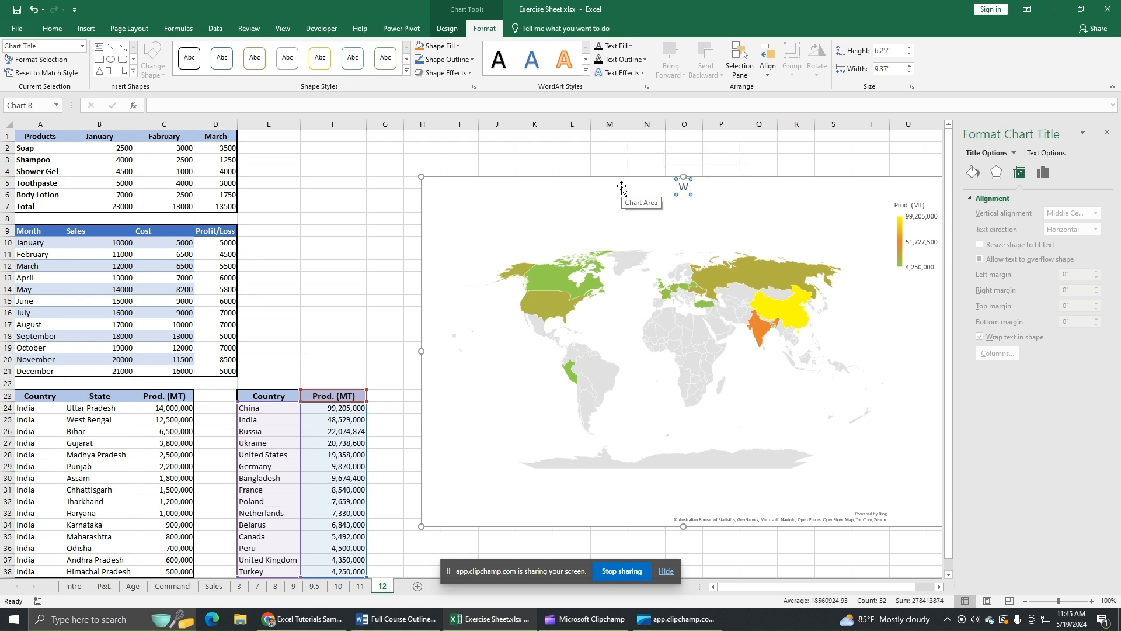
key(BackSpace)
text(rld's)
key(BackSpace)
key(BackSpace)
key(BackSpace)
key(BackSpace)
key(BackSpace)
text(porl)
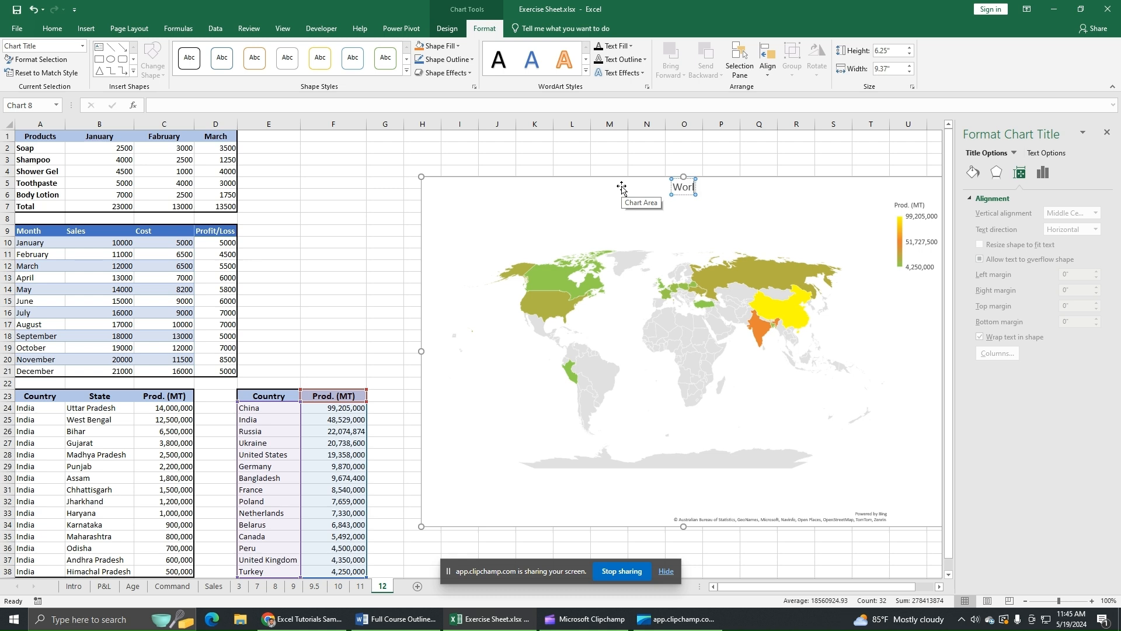
text(d's Pota)
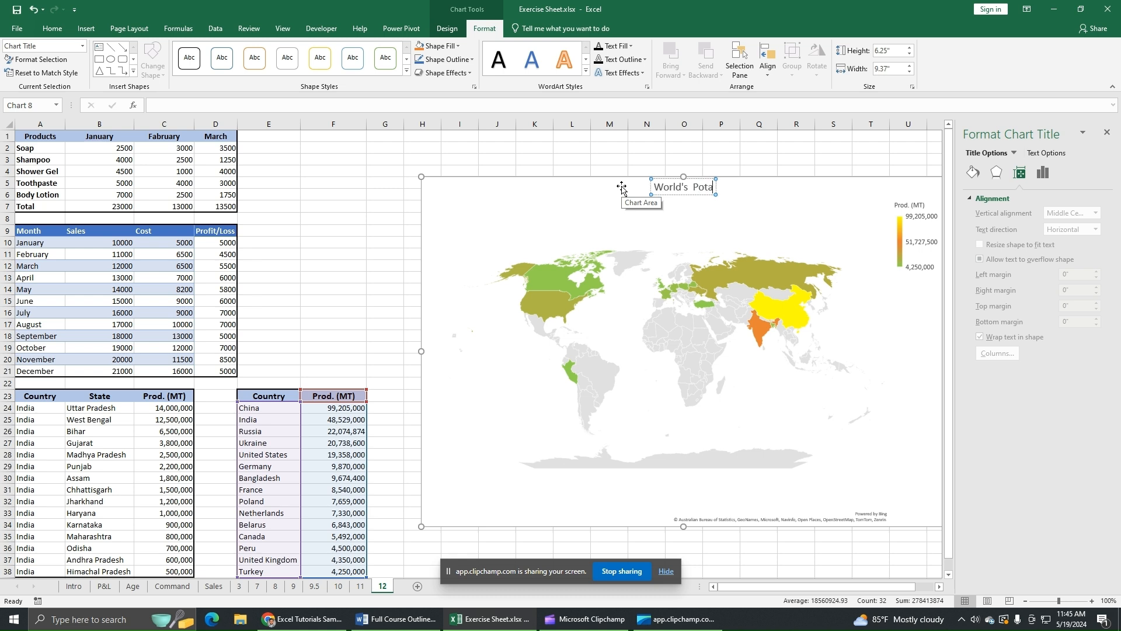
text(to Production)
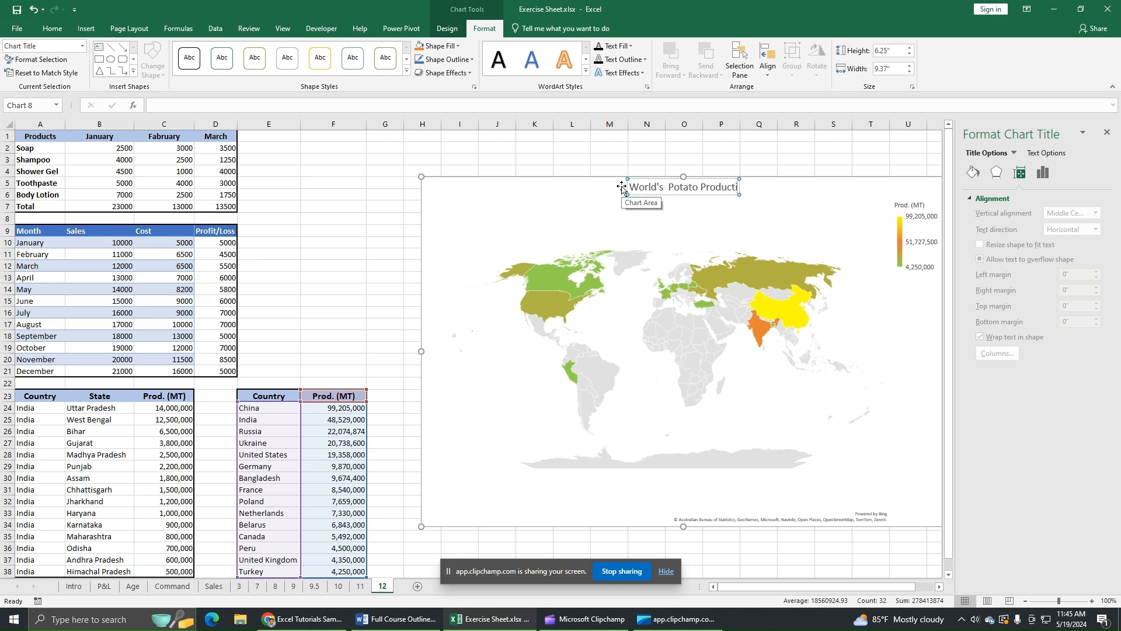